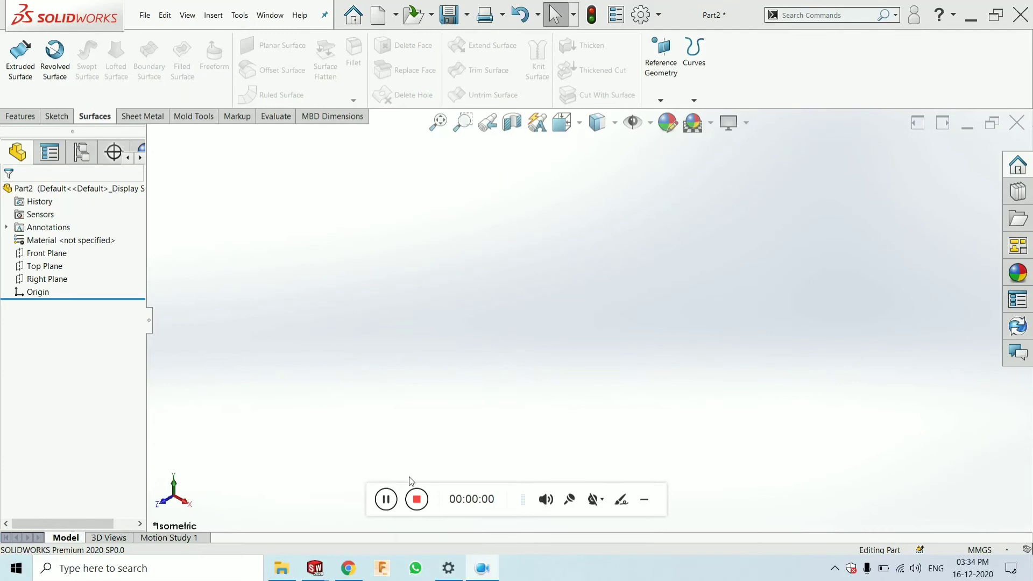
left_click_drag(379, 491, 476, 558)
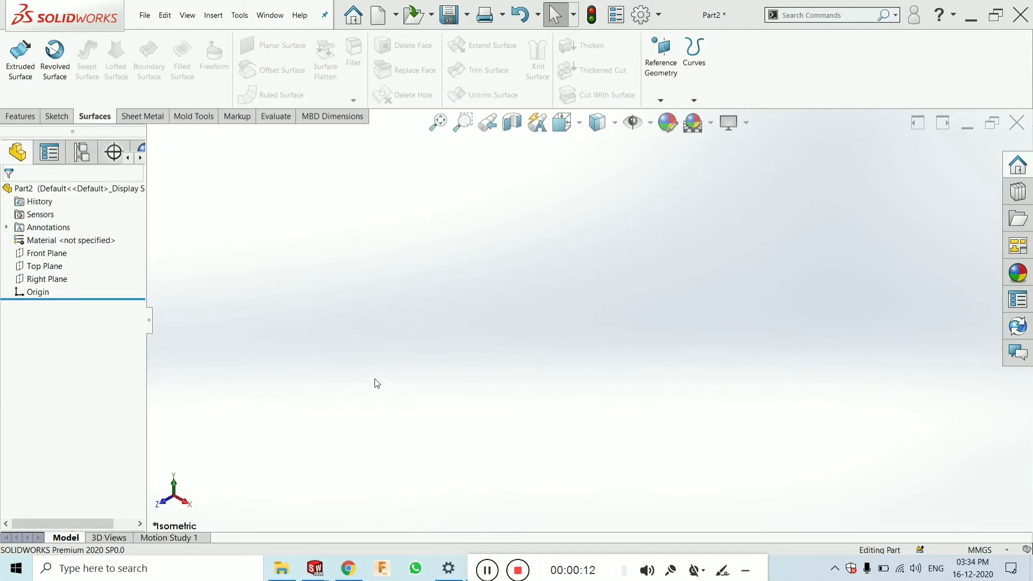
Switch to Chrome and look through the uploaded videos on the CAD Design Master YouTube channel
left_click(346, 570)
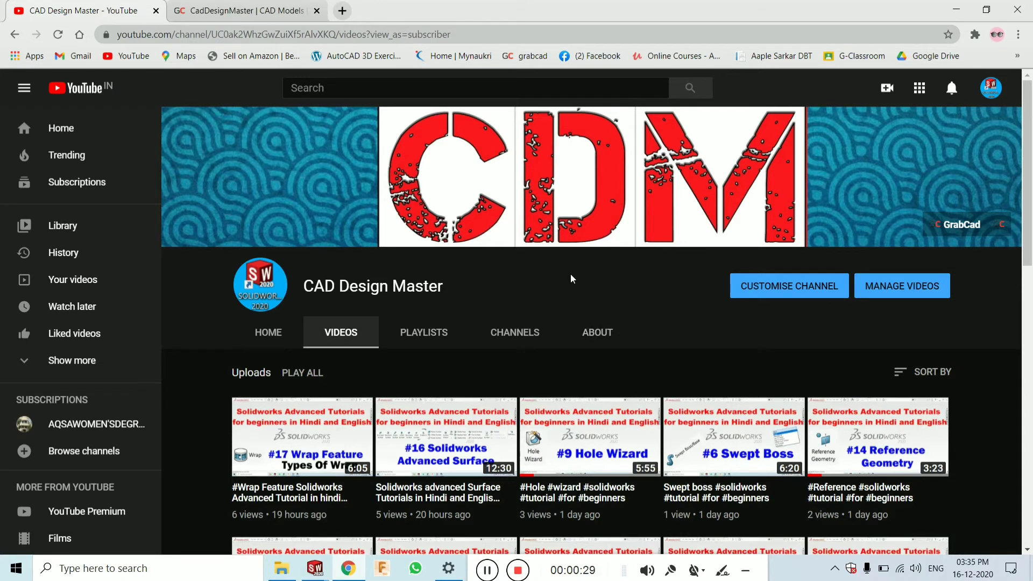
scroll(572, 279, "down", 8)
scroll(570, 278, "up", 6)
scroll(560, 293, "down", 2)
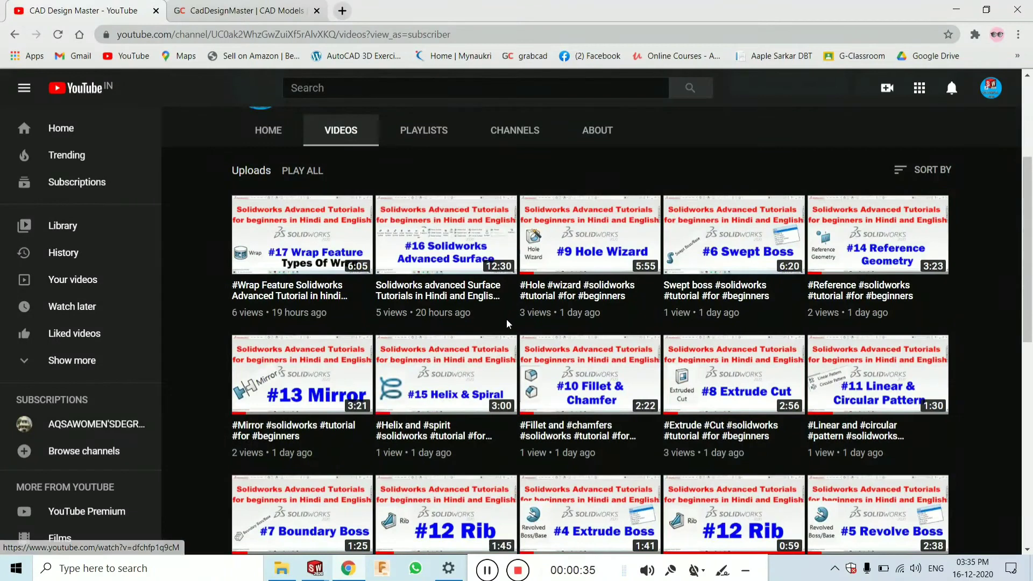
scroll(506, 322, "down", 7)
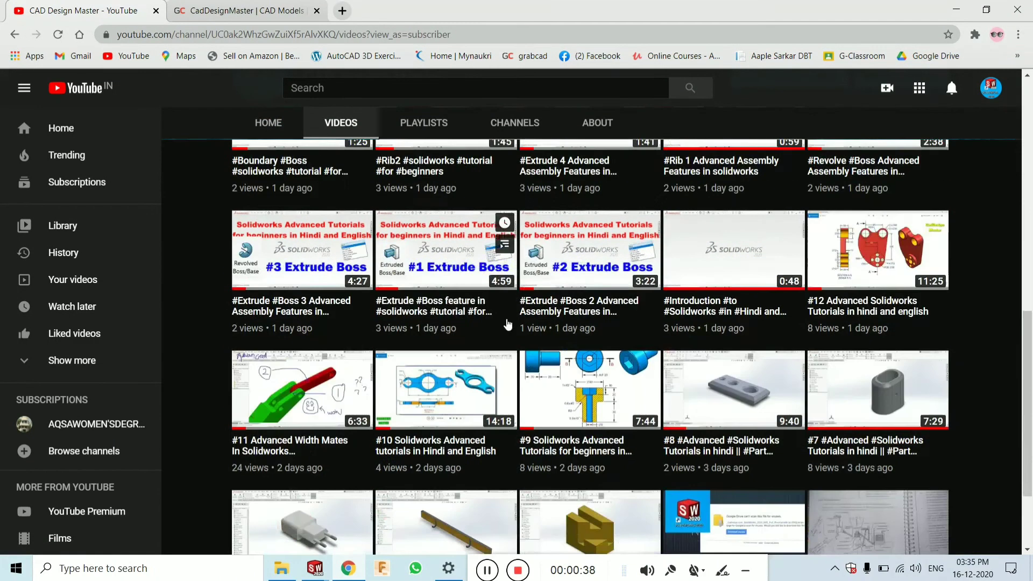
scroll(507, 323, "up", 1)
scroll(485, 331, "down", 2)
scroll(484, 333, "up", 10)
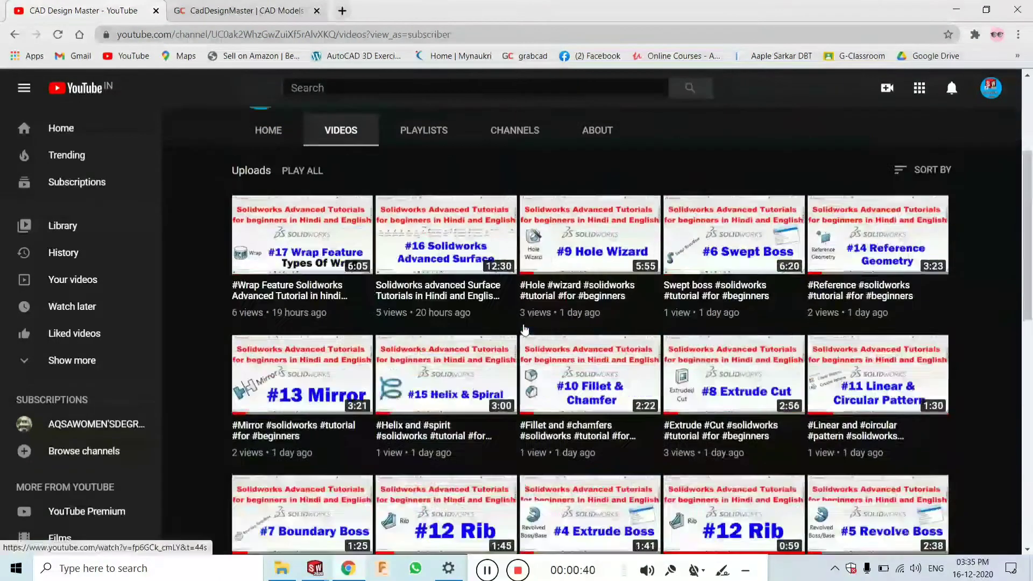
scroll(526, 346, "down", 1)
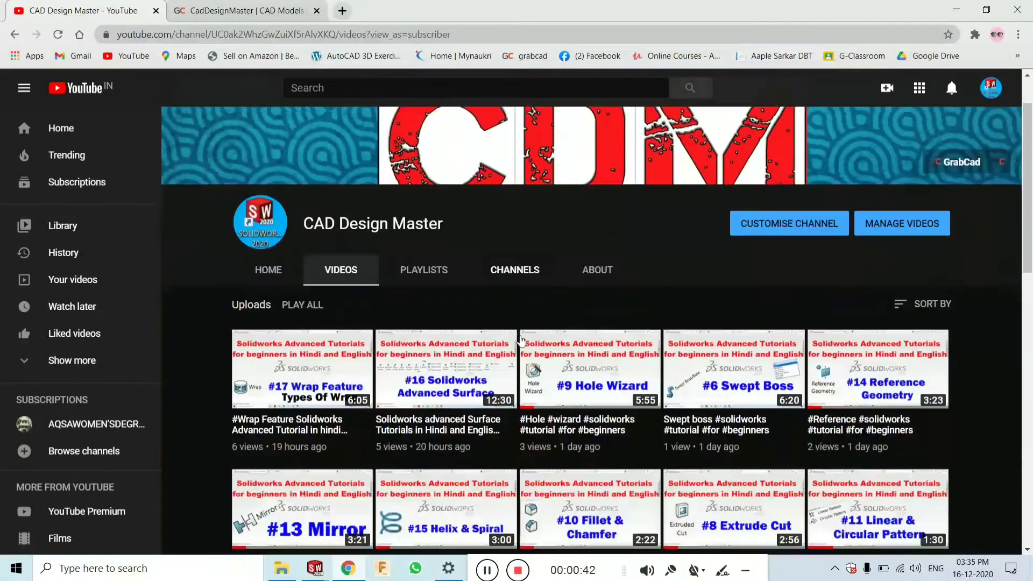
scroll(519, 337, "up", 1)
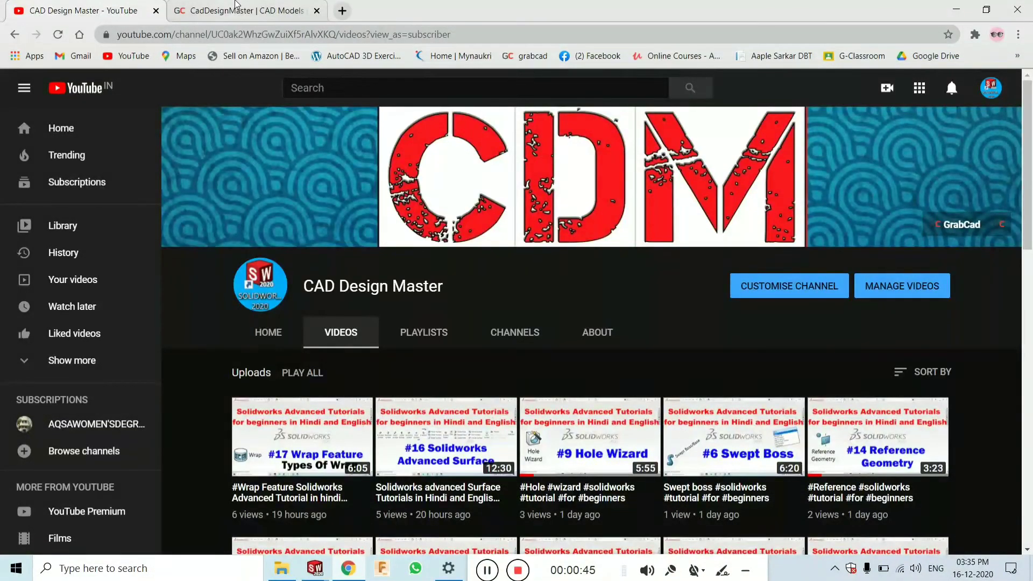
View the CadDesignMaster models page on GrabCAD and switch back to SOLIDWORKS
left_click(238, 8)
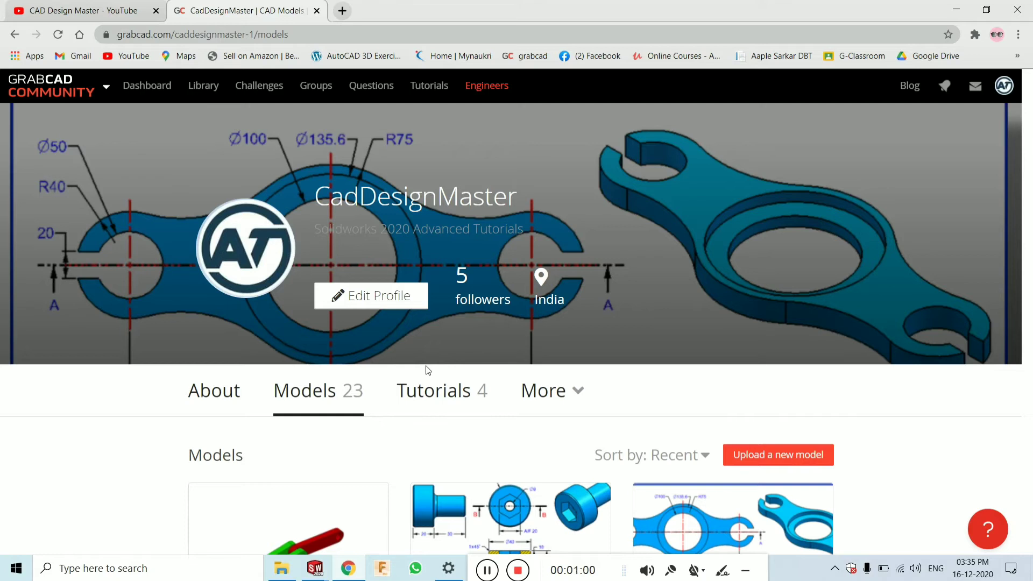
left_click(121, 6)
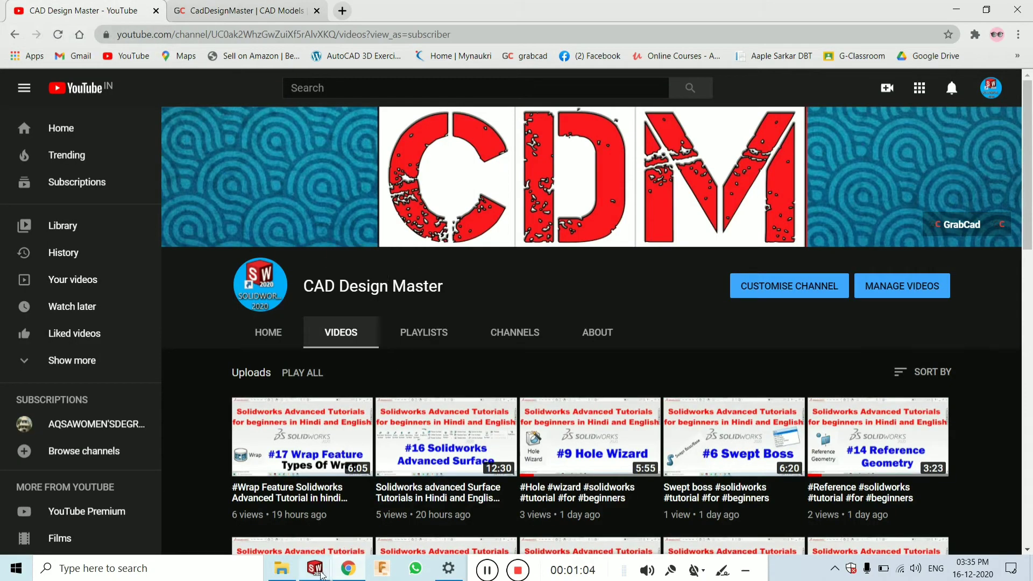
mouse_move(315, 568)
left_click(425, 499)
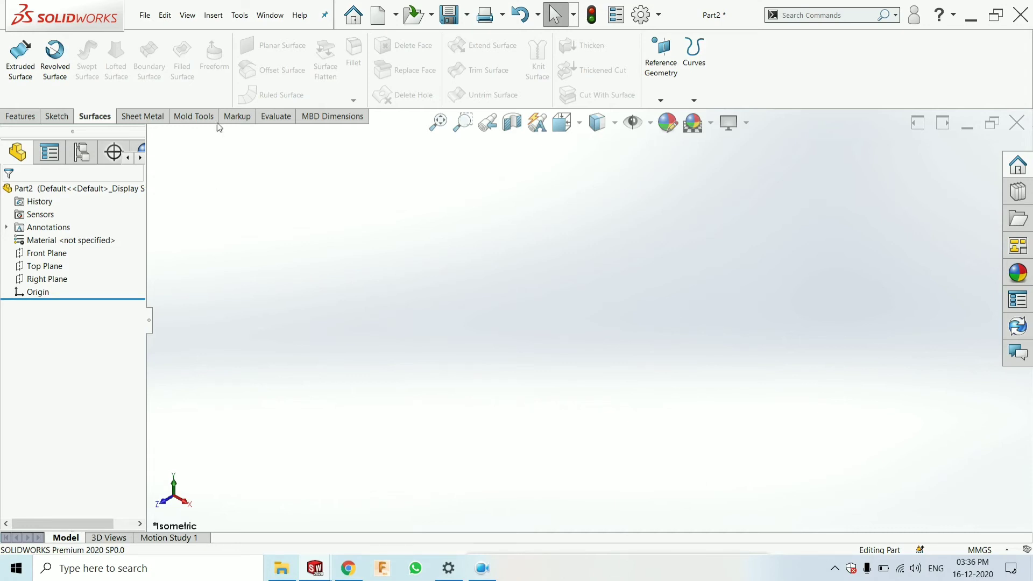
left_click(196, 116)
left_click(152, 117)
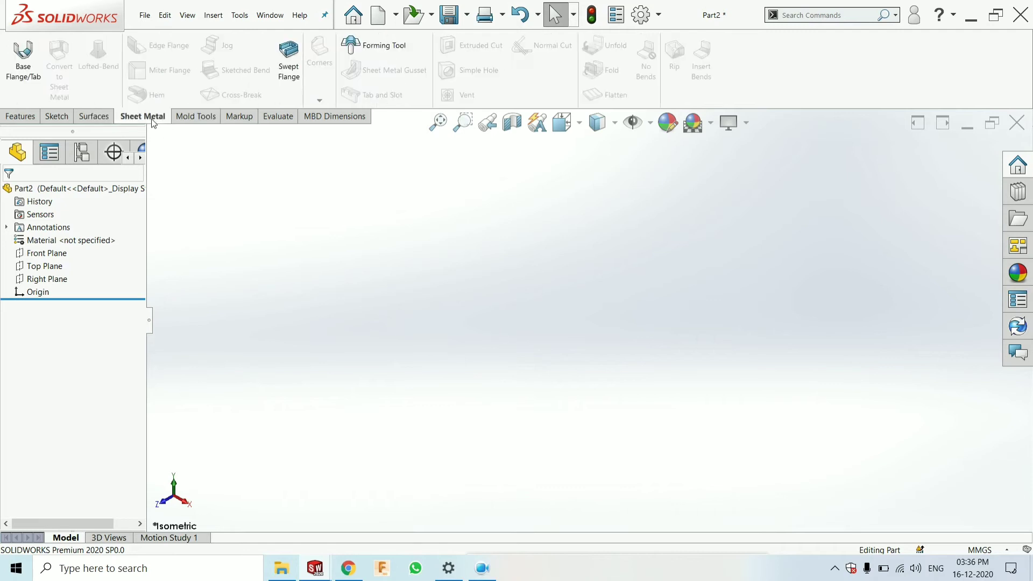
left_click(235, 118)
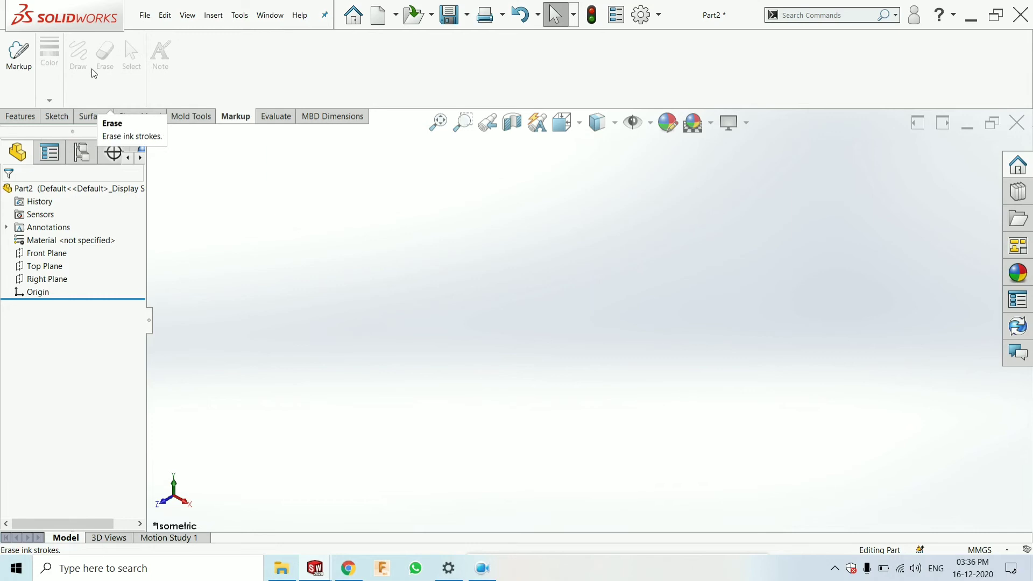
left_click(275, 116)
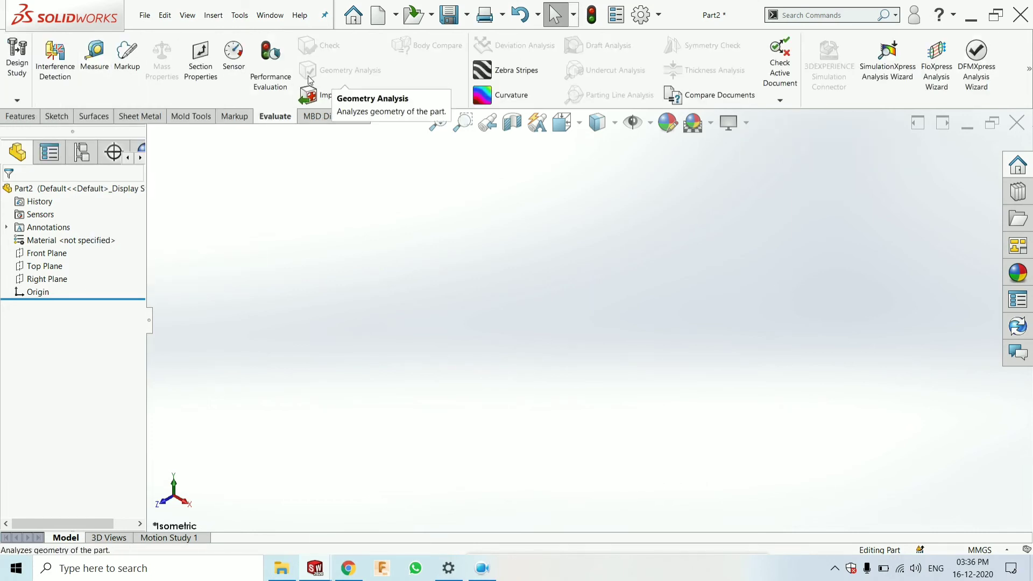
left_click(95, 117)
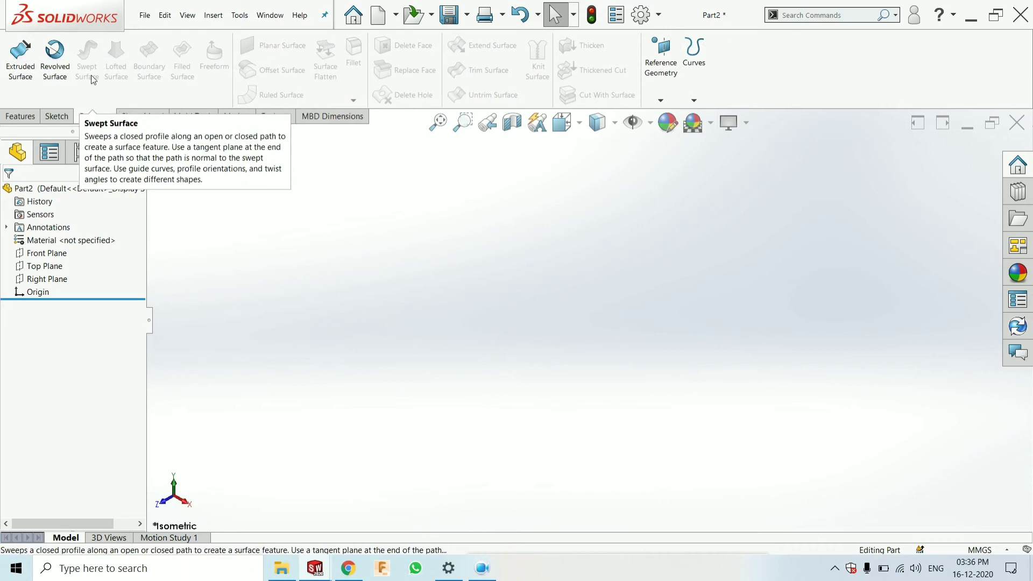
left_click(62, 121)
left_click(28, 119)
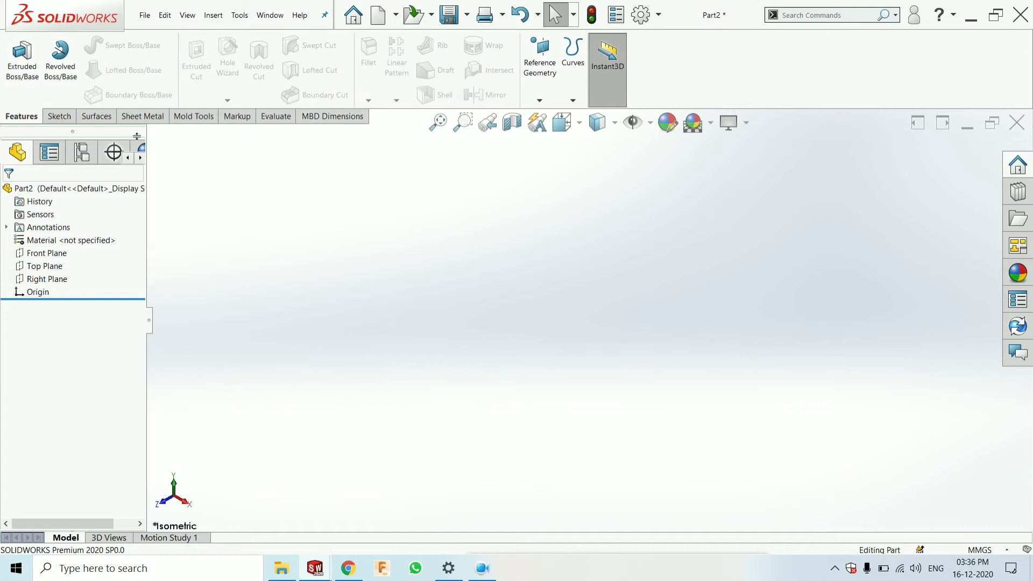
left_click(100, 125)
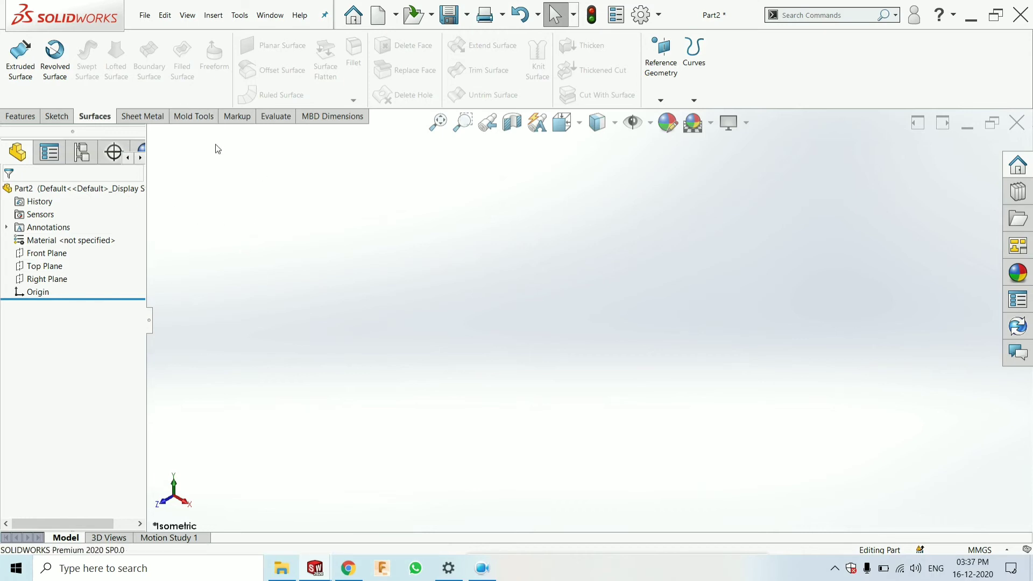
Start a sketch on the Top Plane and draw a circle about 102 mm in diameter centred on the origin
left_click(48, 268)
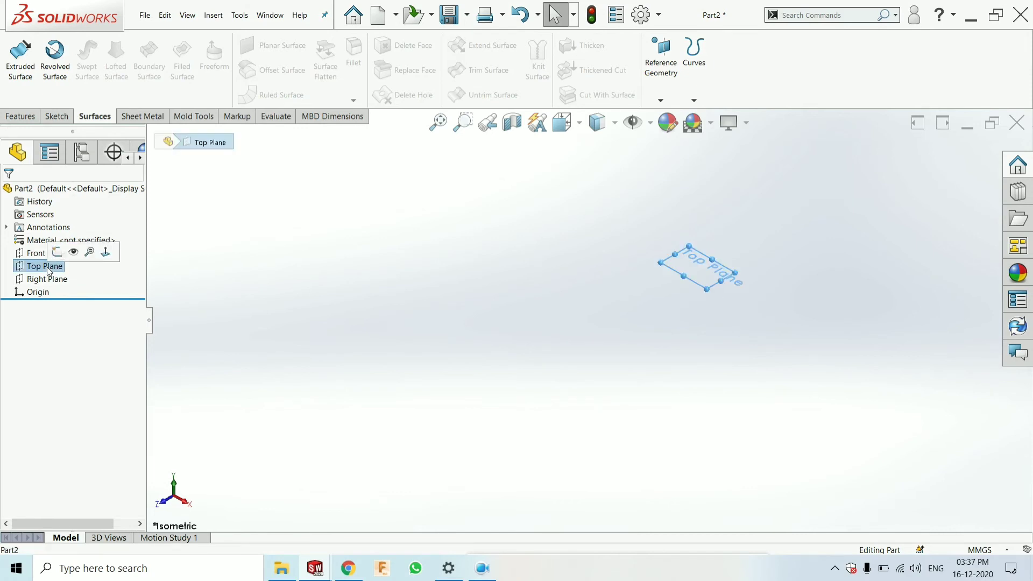
left_click(58, 251)
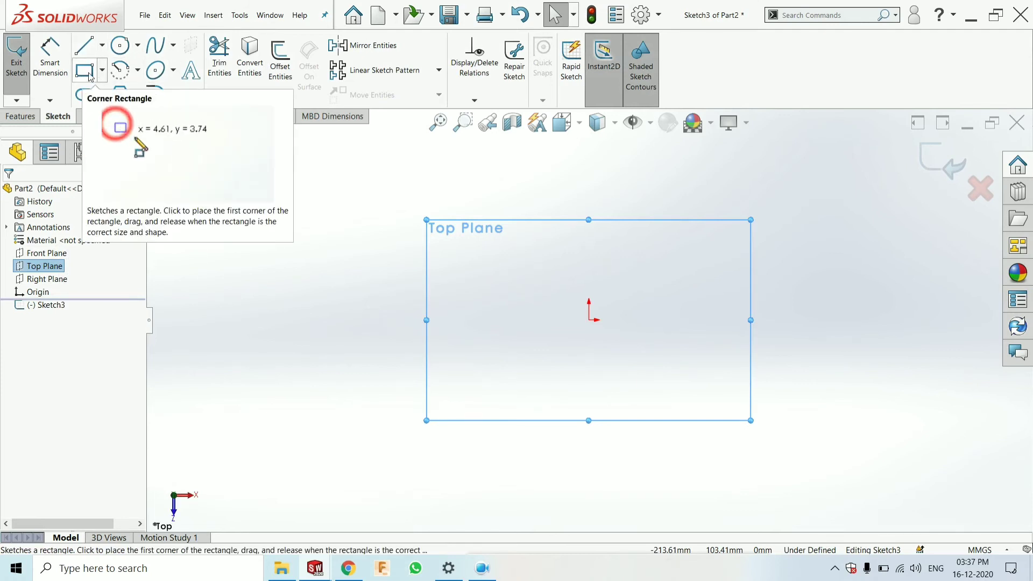
left_click(120, 54)
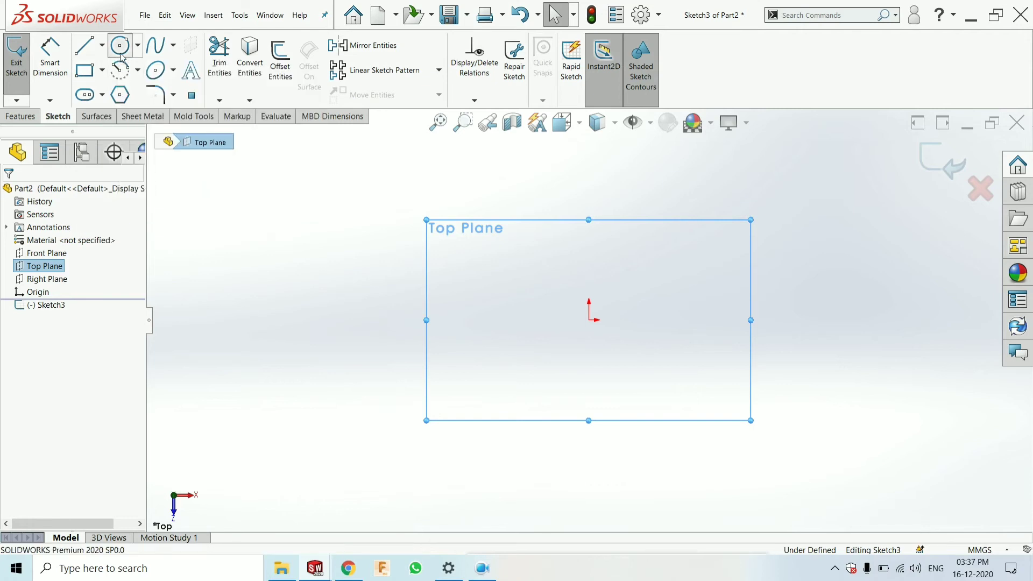
left_click(589, 321)
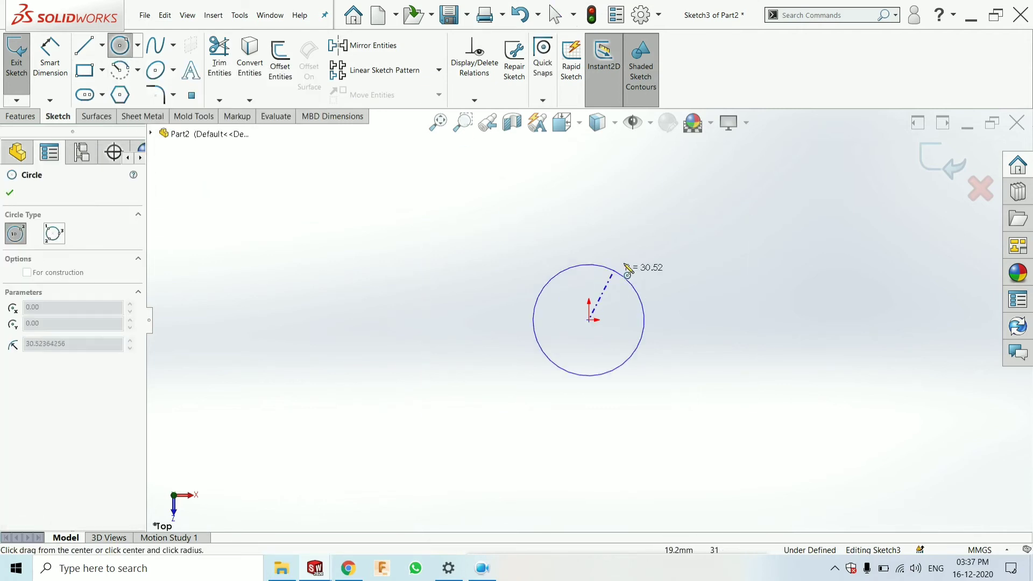
left_click(647, 249)
Dimension the circle's diameter as 100 mm and exit the sketch
right_click_drag(742, 305, 717, 222)
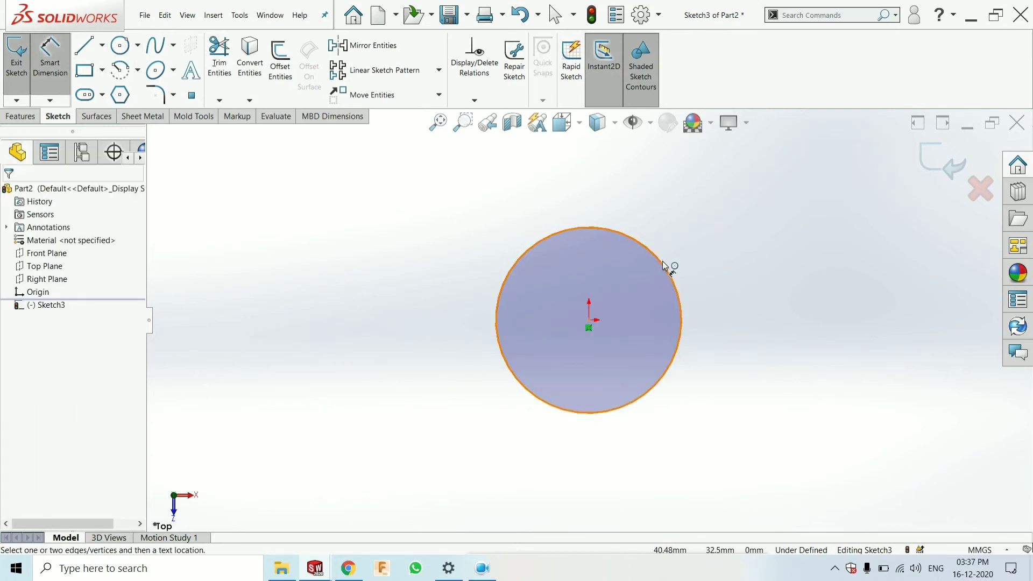
left_click(670, 267)
left_click(754, 302)
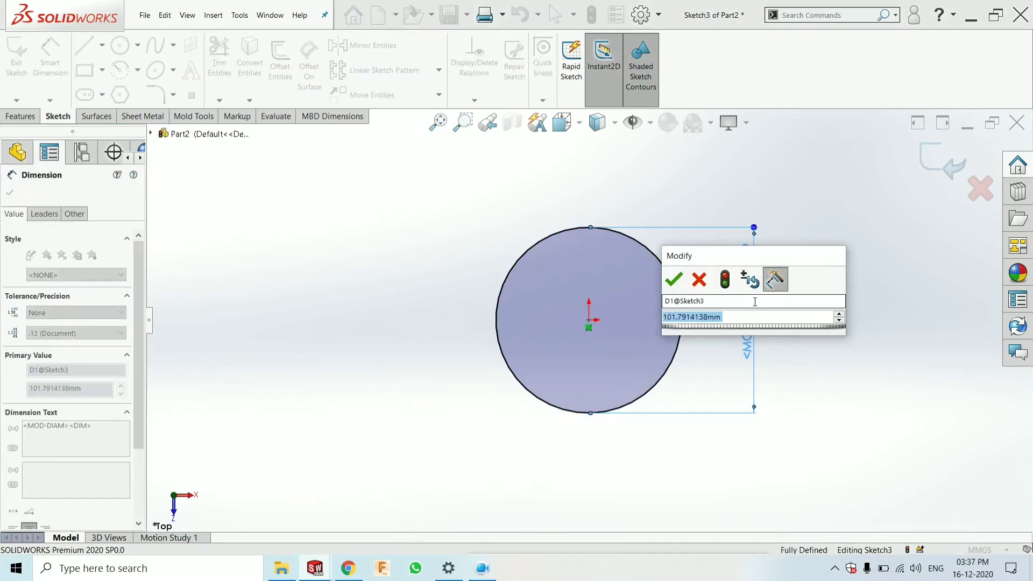
type("100")
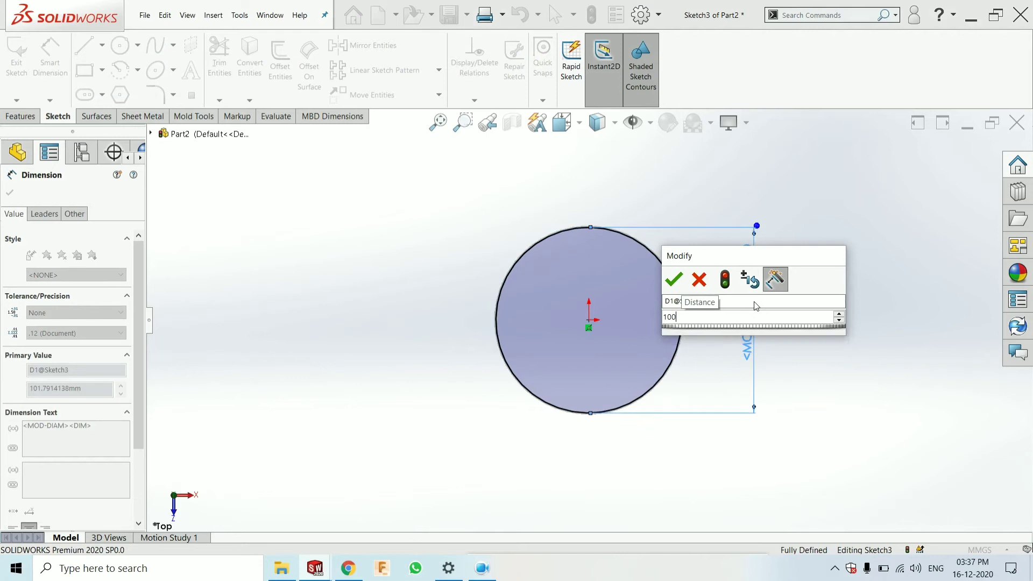
key("Return")
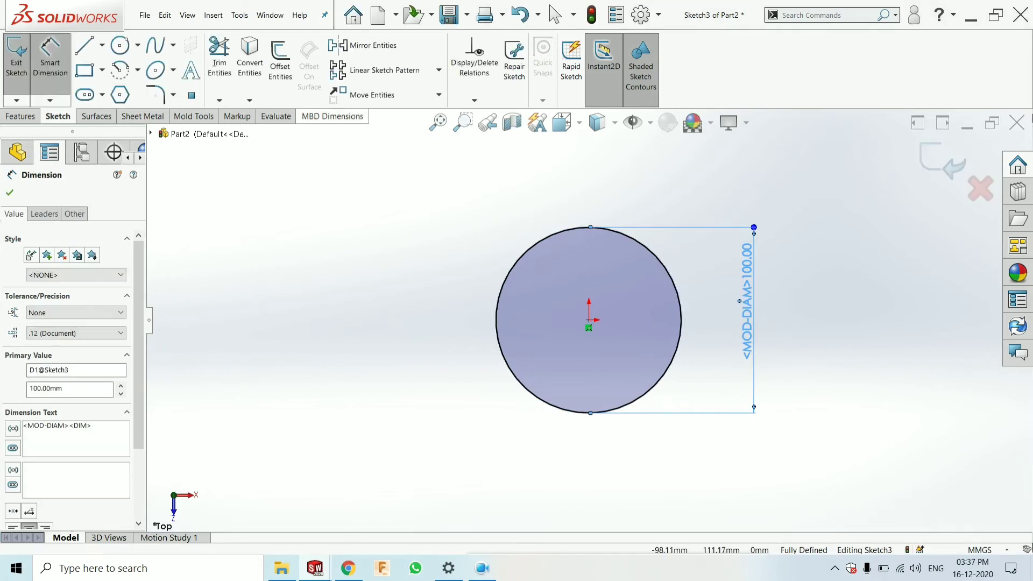
left_click(947, 158)
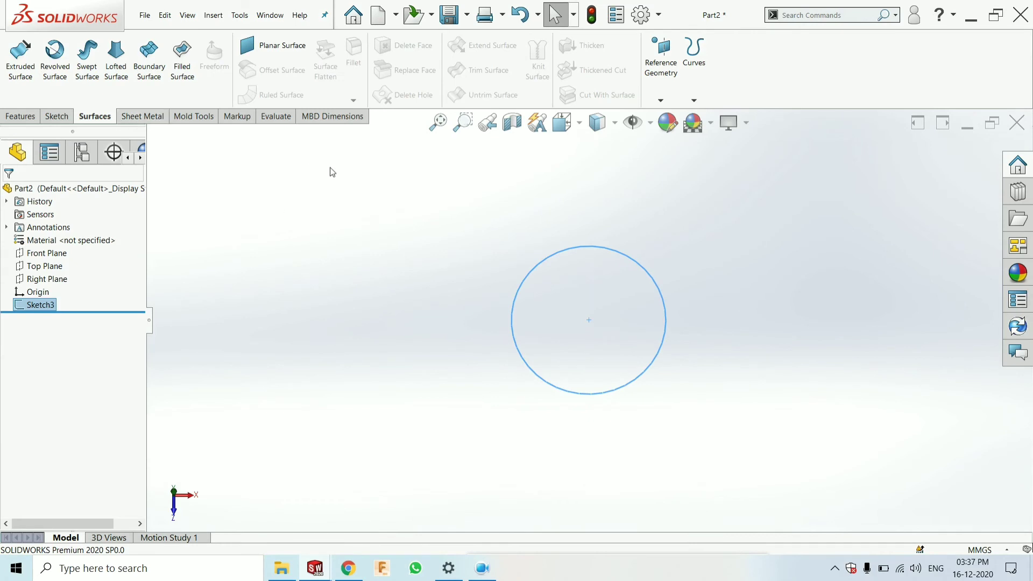
Start a new sketch on the Right Plane and view it from the right side
scroll(434, 266, "up", 3)
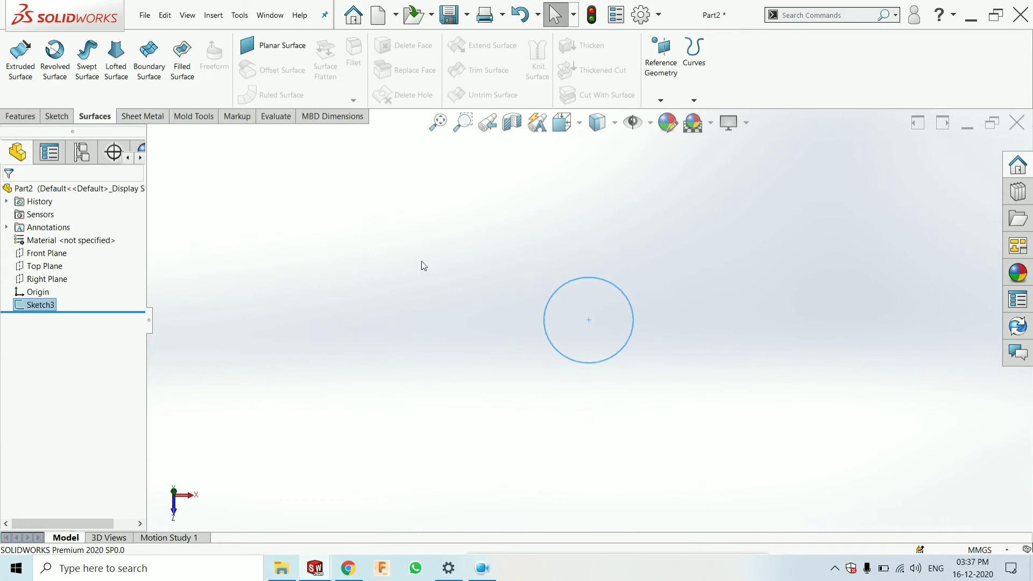
key("ctrl+7")
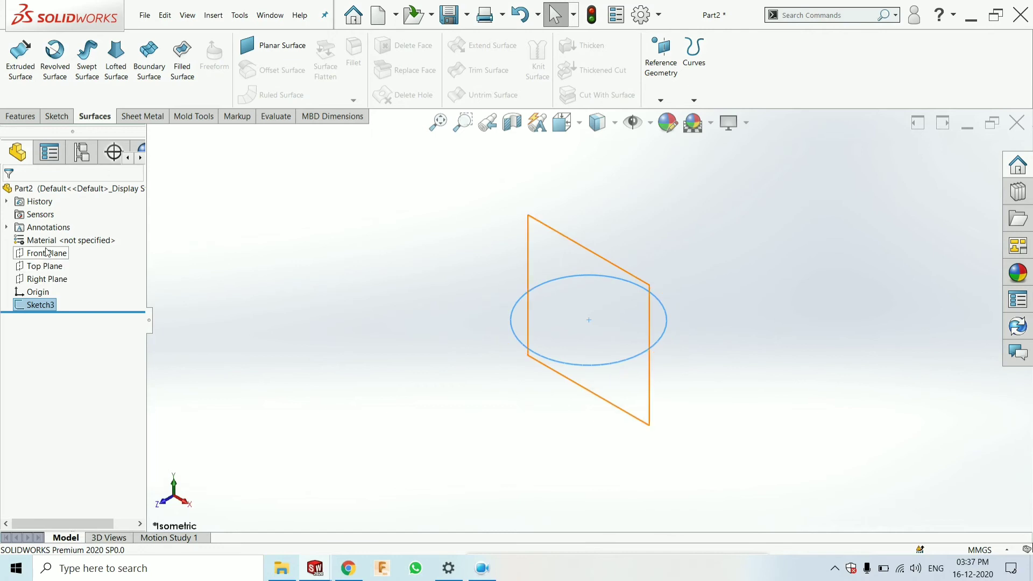
left_click(46, 278)
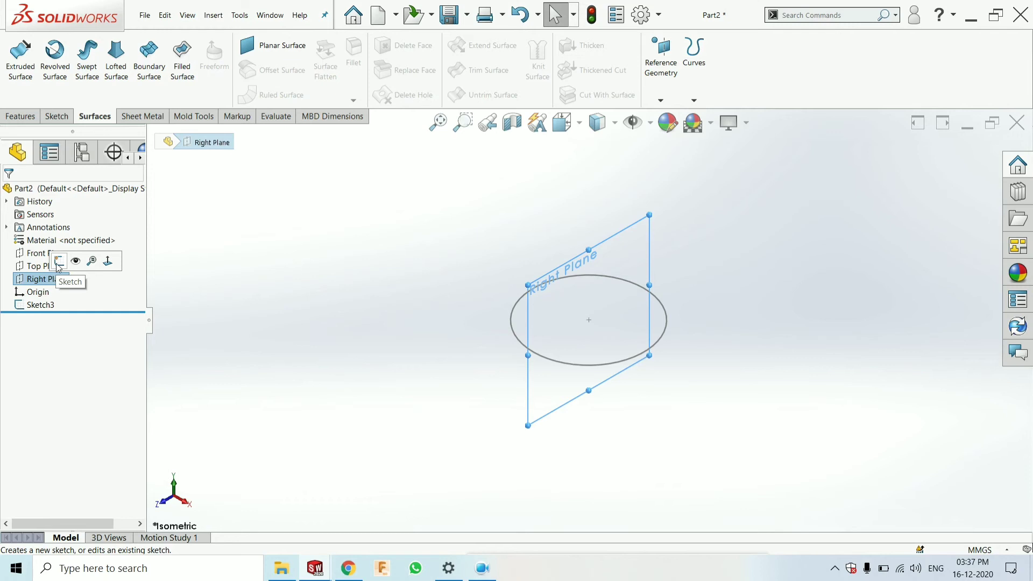
left_click(58, 262)
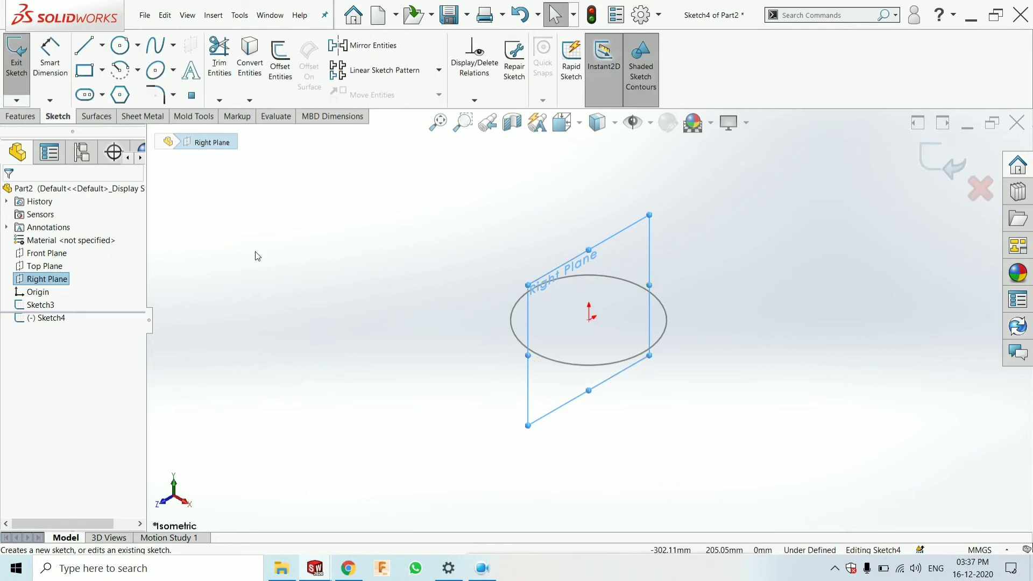
right_click(261, 192)
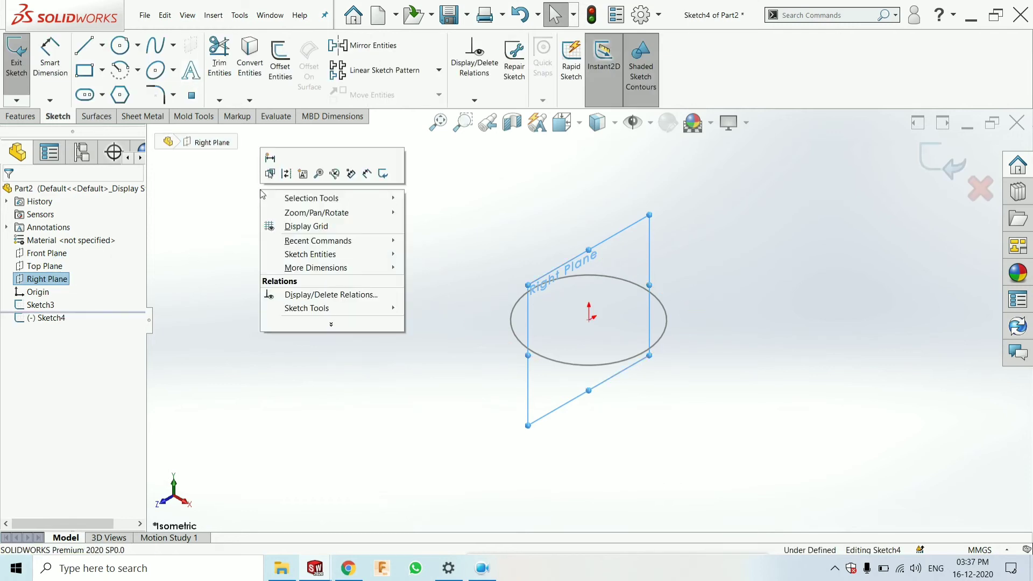
left_click(195, 273)
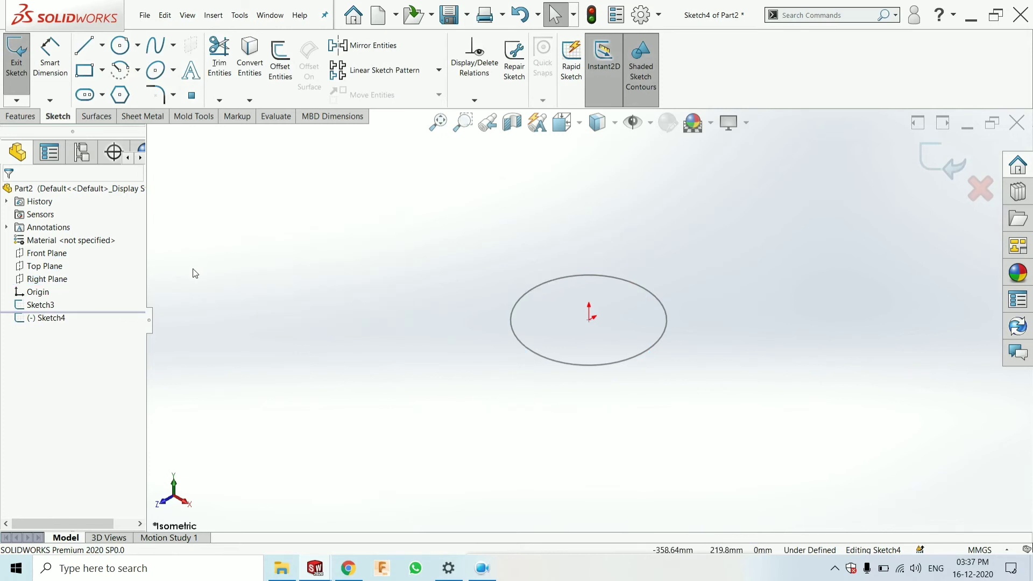
key("ctrl+4")
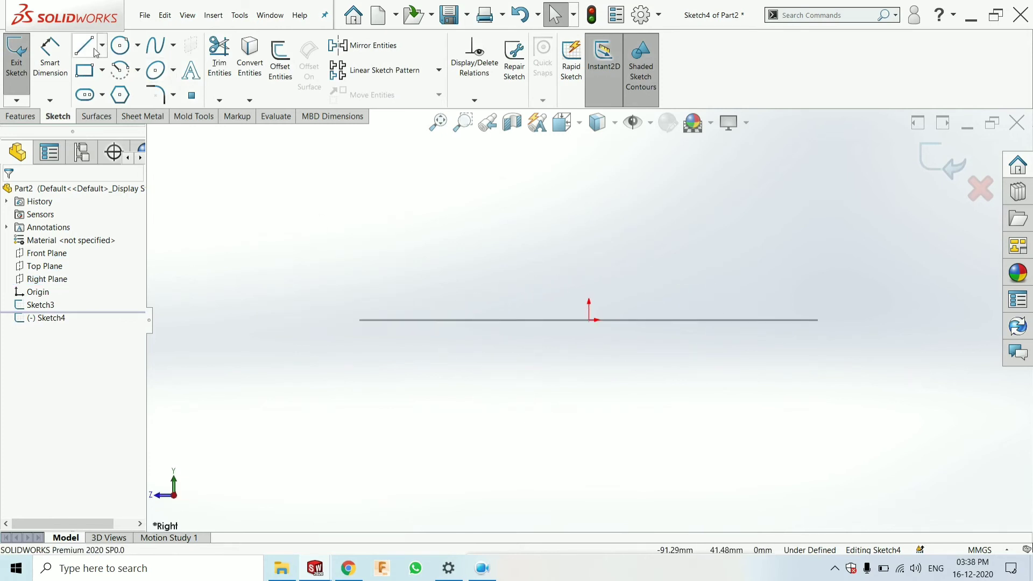
Draw an arched six-point spline from the origin to a point about 258 mm away, level with the origin
left_click(172, 53)
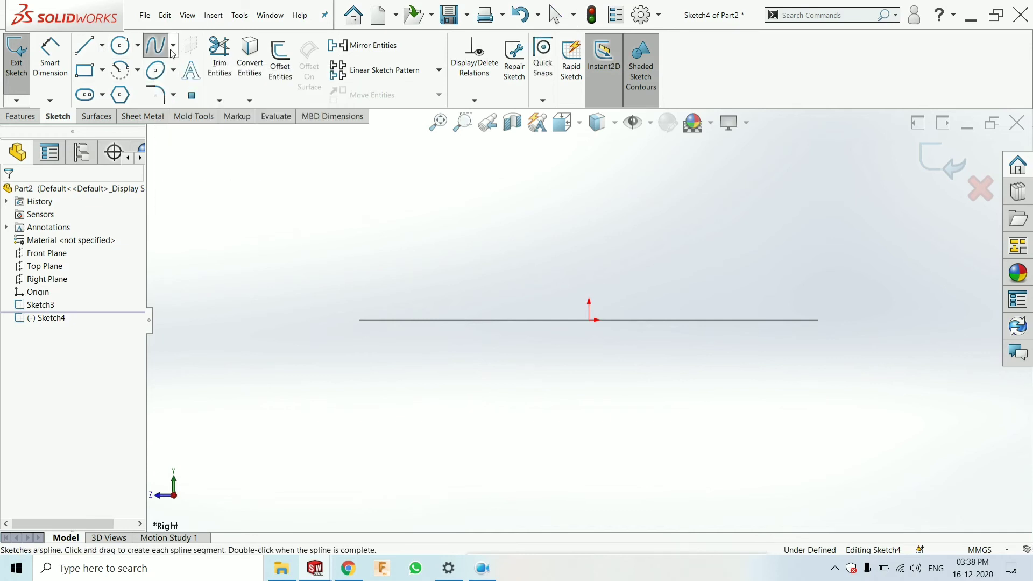
left_click(174, 49)
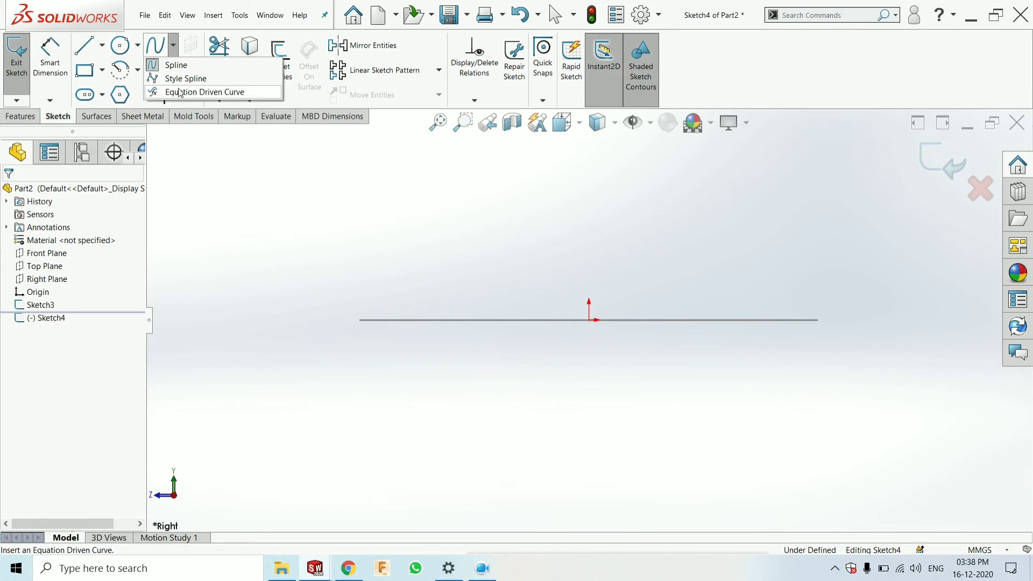
left_click(159, 48)
scroll(555, 247, "up", 1)
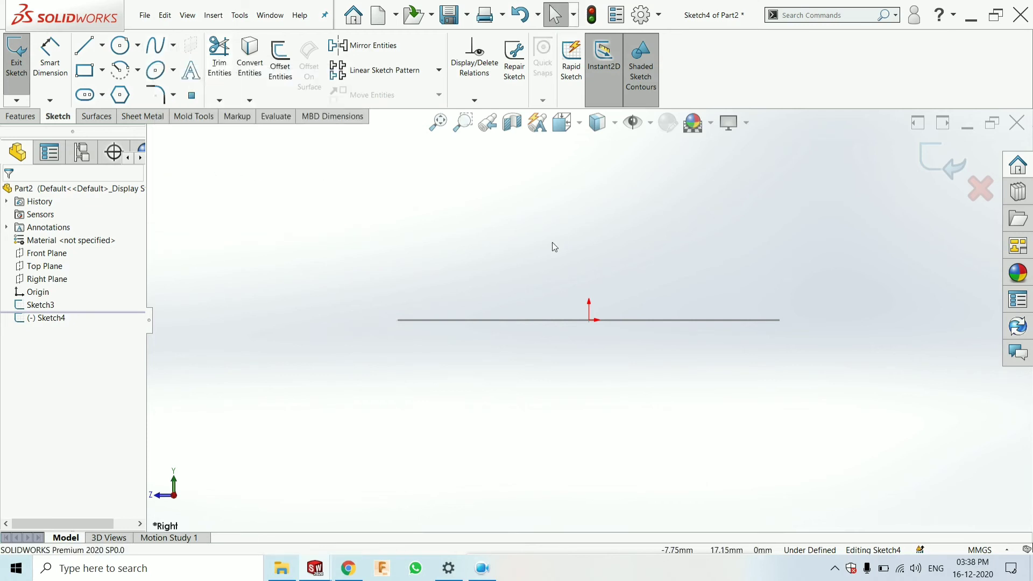
scroll(555, 247, "up", 1)
left_click(156, 49)
scroll(881, 257, "up", 3)
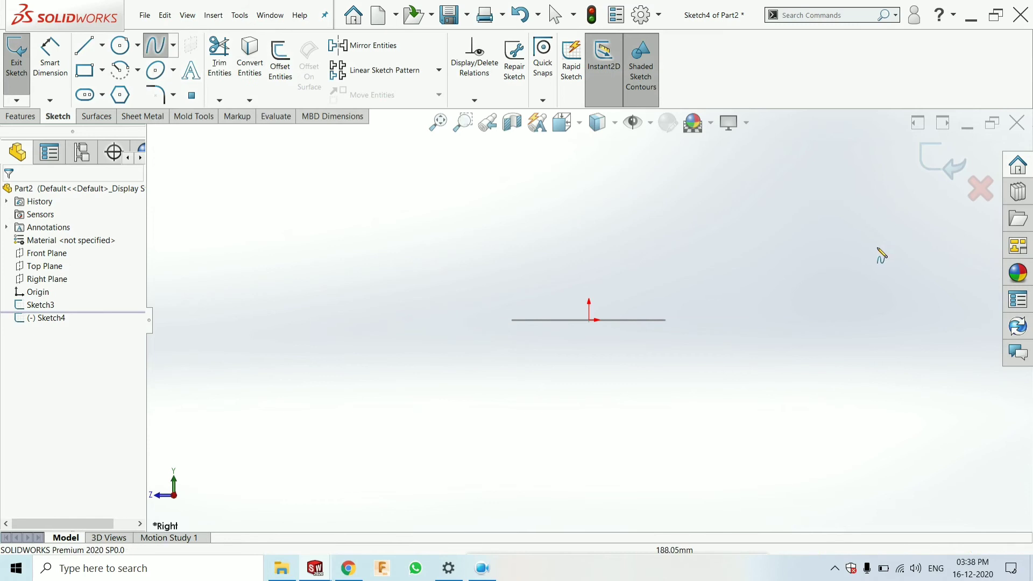
scroll(608, 331, "down", 4)
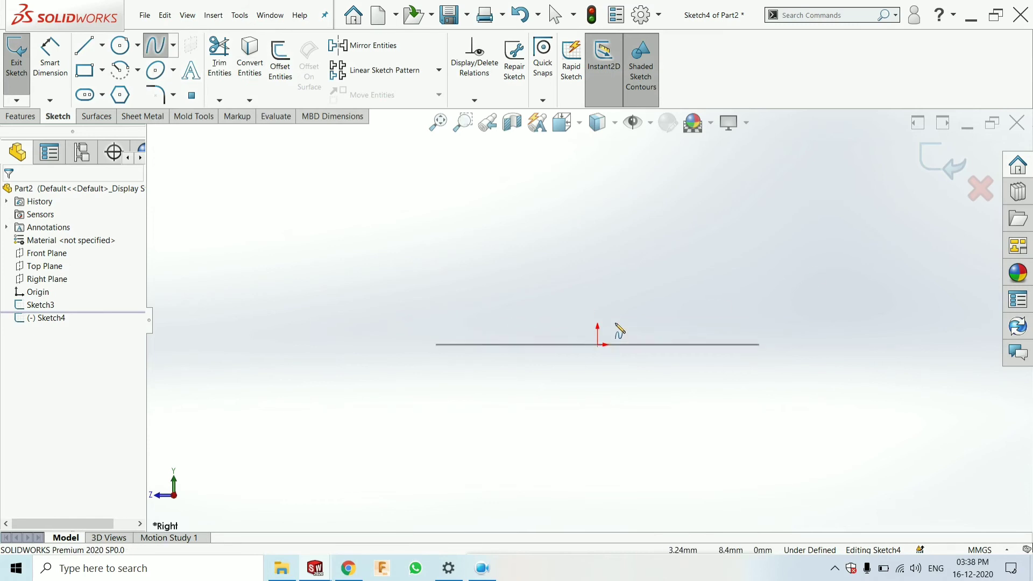
left_click(597, 344)
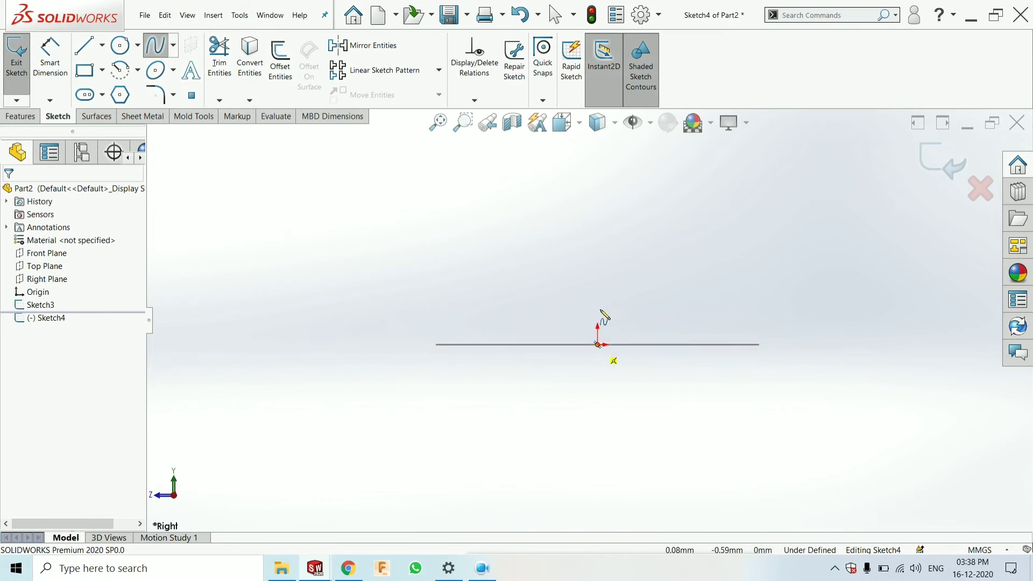
scroll(598, 283, "up", 5)
left_click(584, 269)
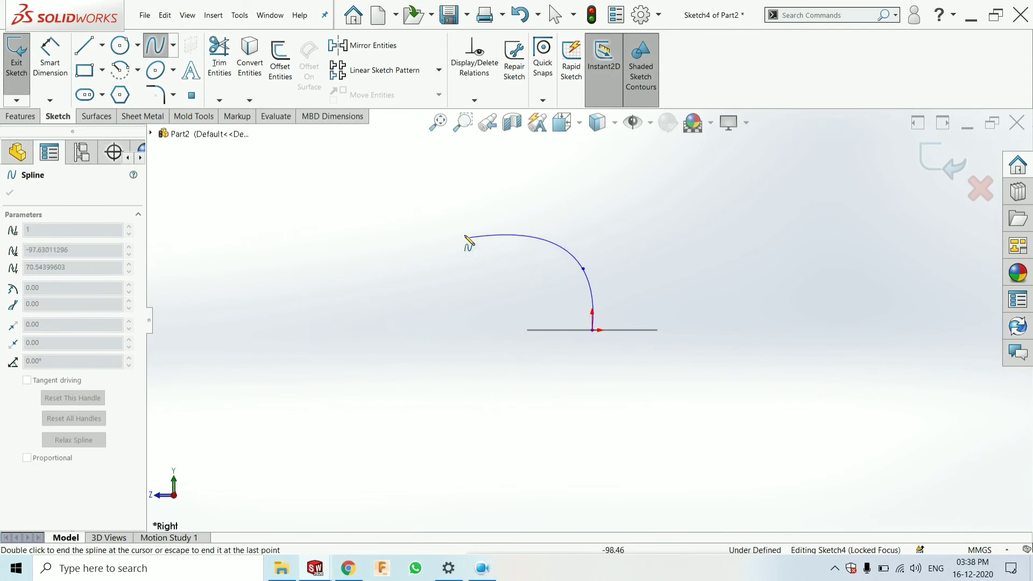
left_click(461, 229)
left_click(358, 237)
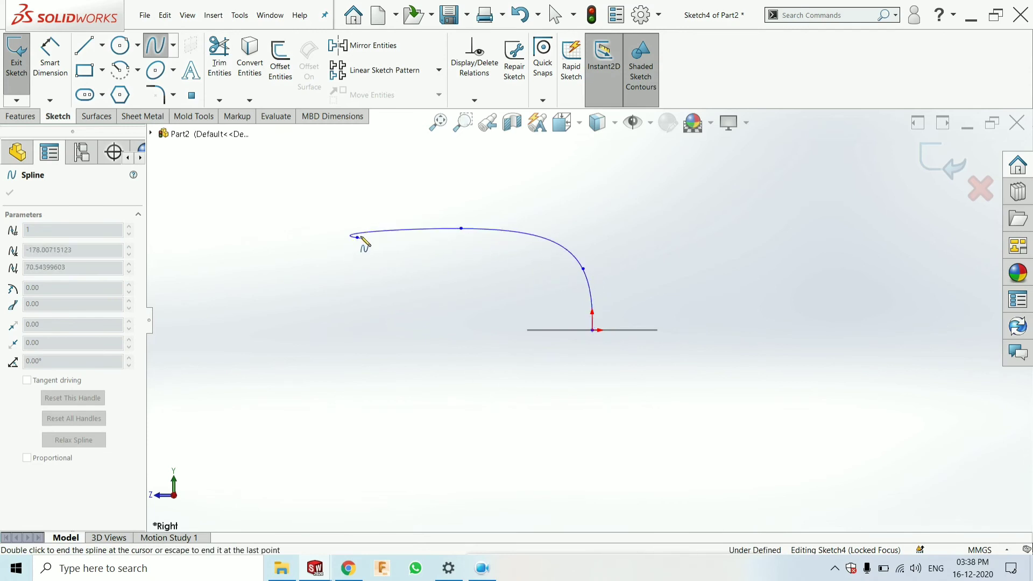
left_click(275, 297)
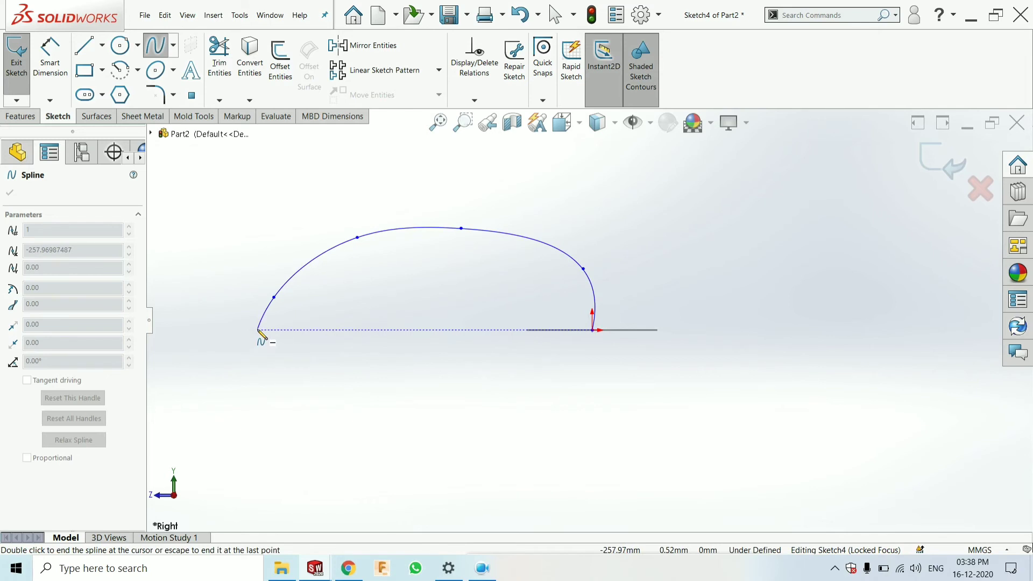
left_click(258, 329)
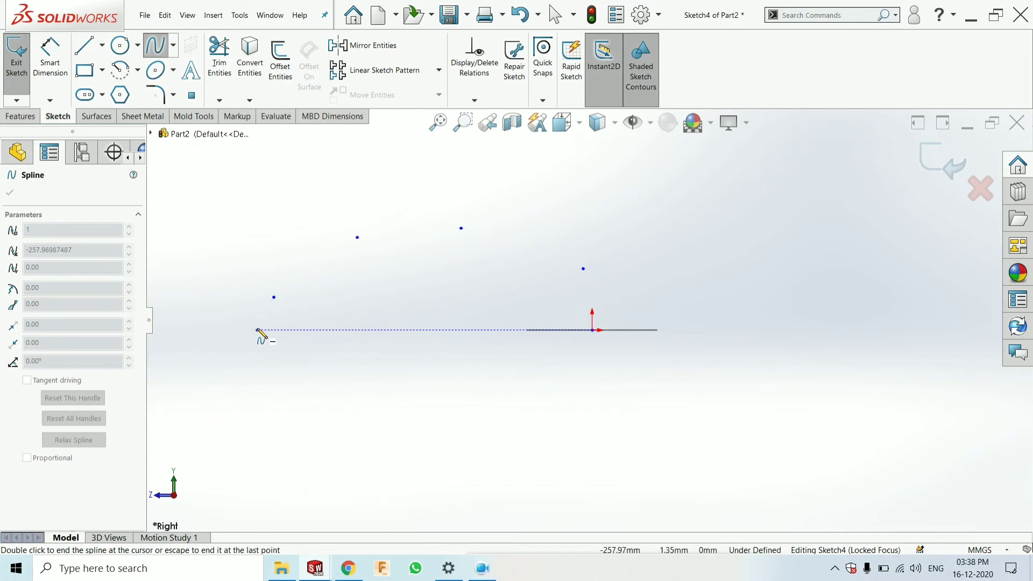
right_click(315, 306)
left_click(351, 315)
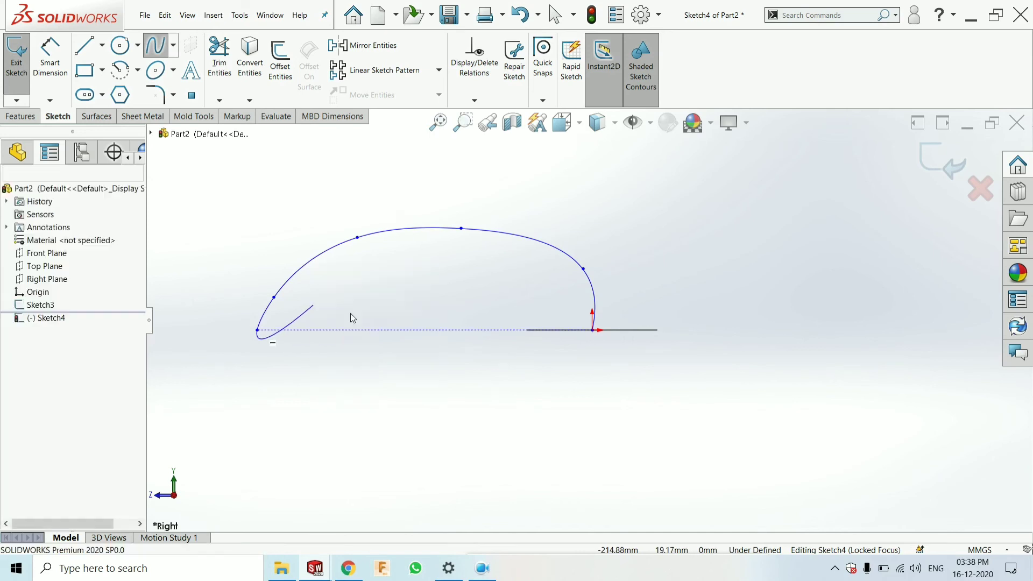
Exit the spline sketch and orbit to see it together with the circle
left_click(936, 167)
mouse_move(883, 208)
middle_mouse_down()
mouse_move(718, 300)
mouse_move(679, 338)
middle_mouse_up()
left_click(705, 312)
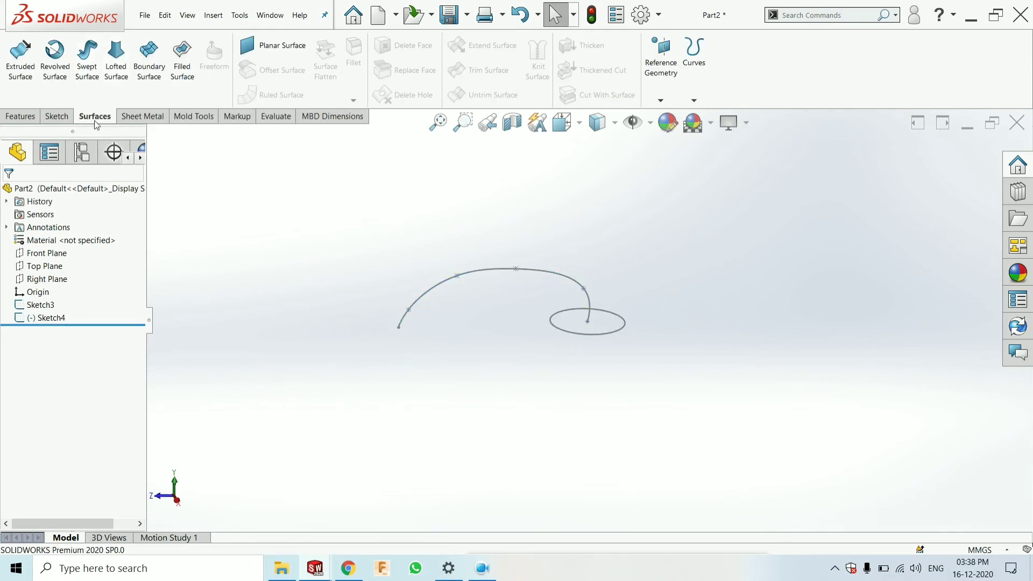
Start a Swept Surface with the circle sketch as the profile and the spline sketch as the path
left_click(21, 117)
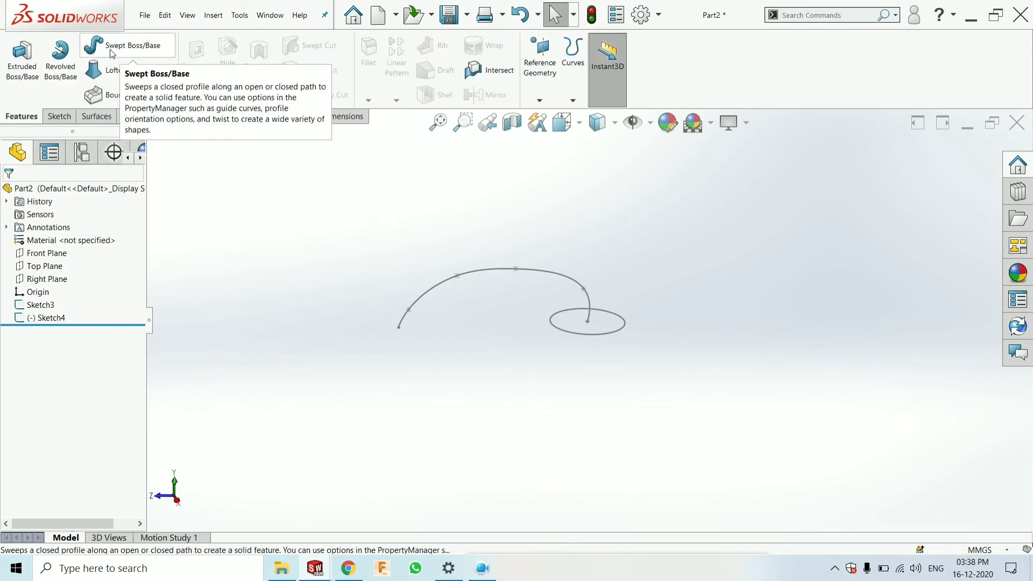
left_click(96, 117)
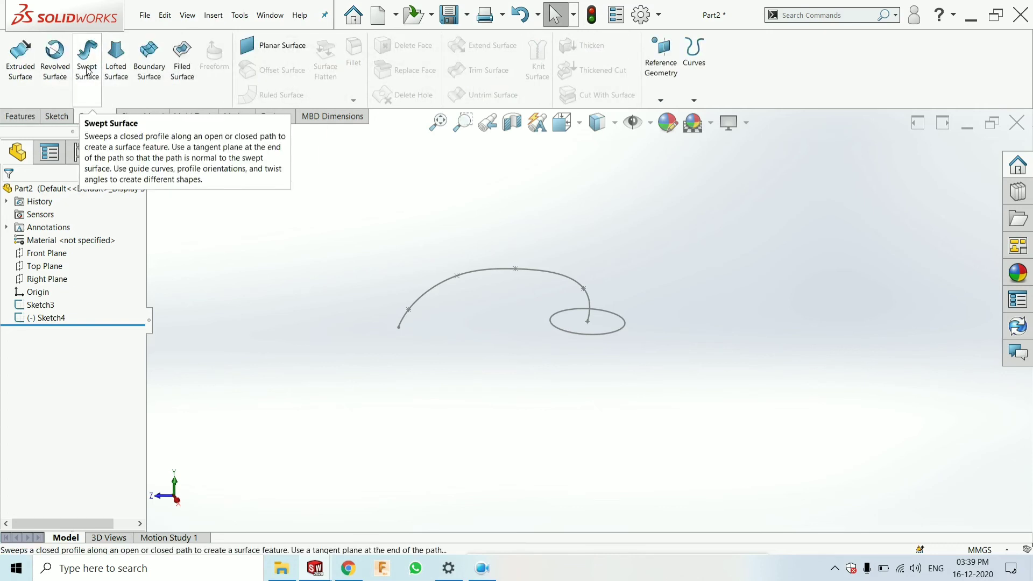
left_click(87, 71)
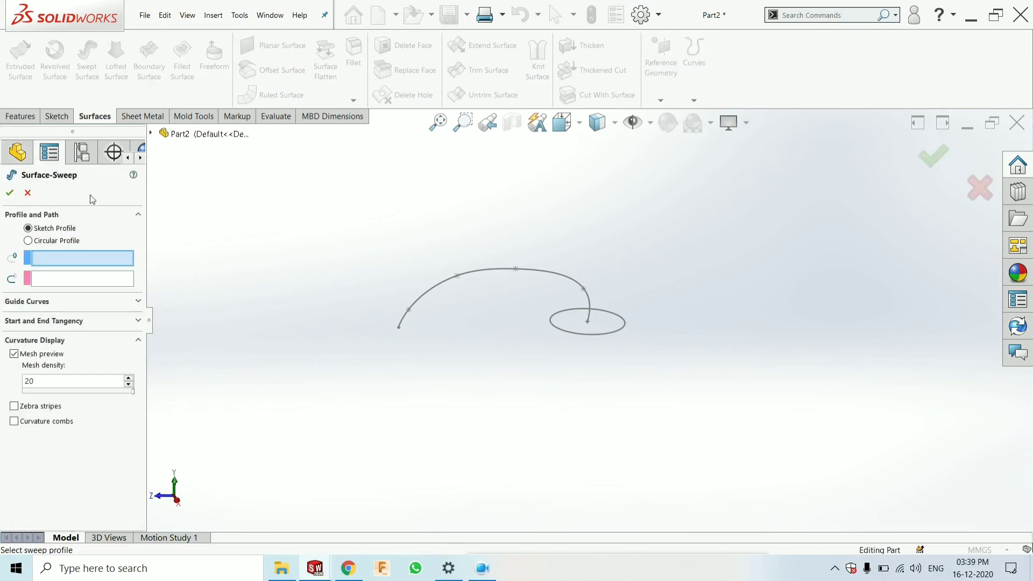
left_click(43, 260)
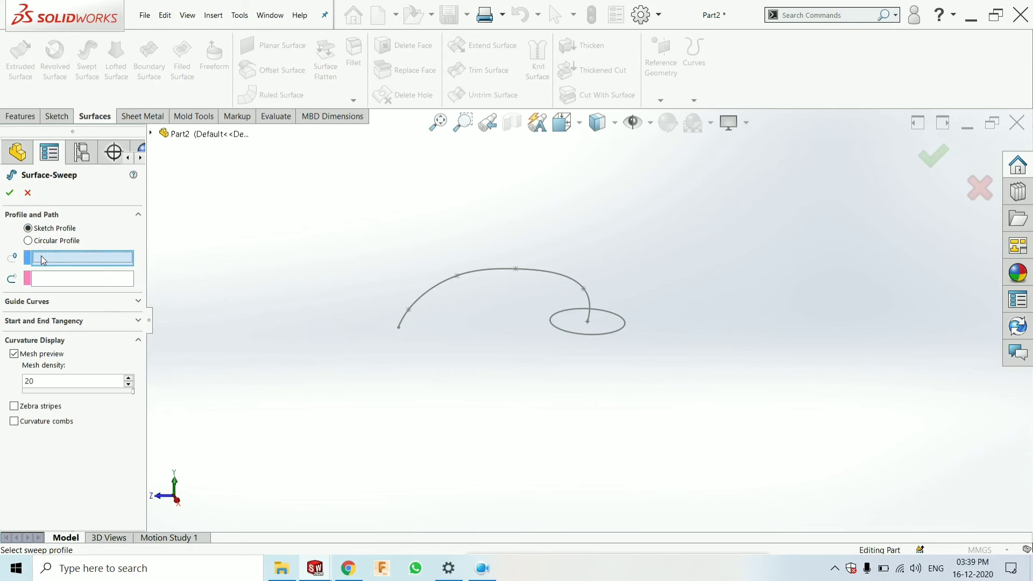
left_click(557, 330)
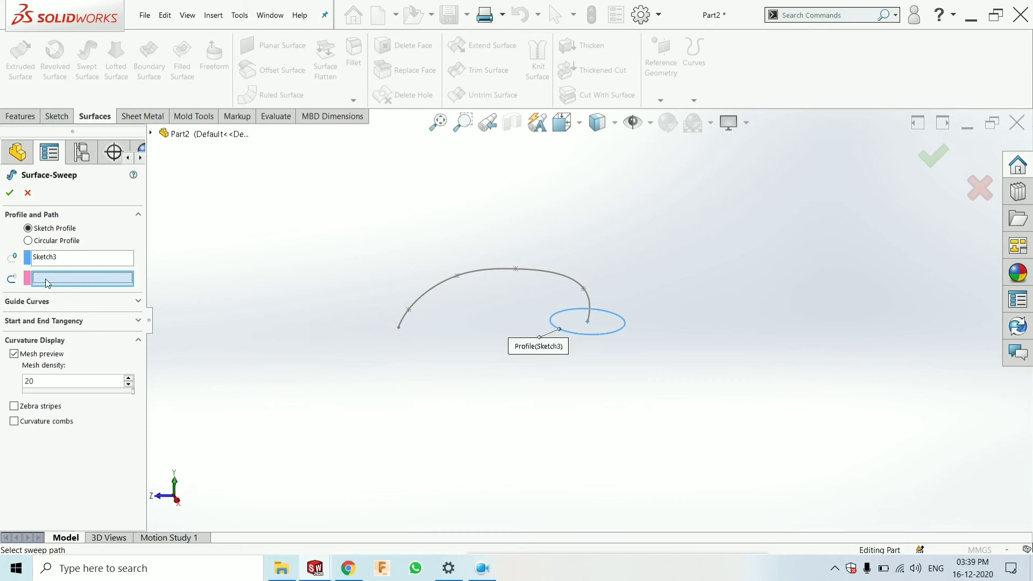
left_click(442, 287)
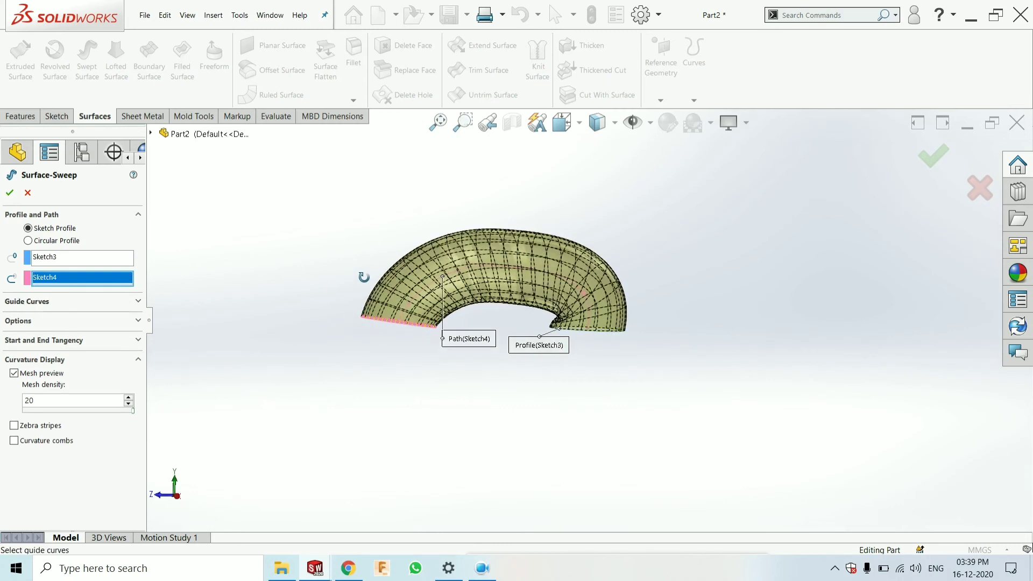
Turn off the mesh preview and review the sweep's guide curve settings and Follow Path profile orientation
left_click(14, 373)
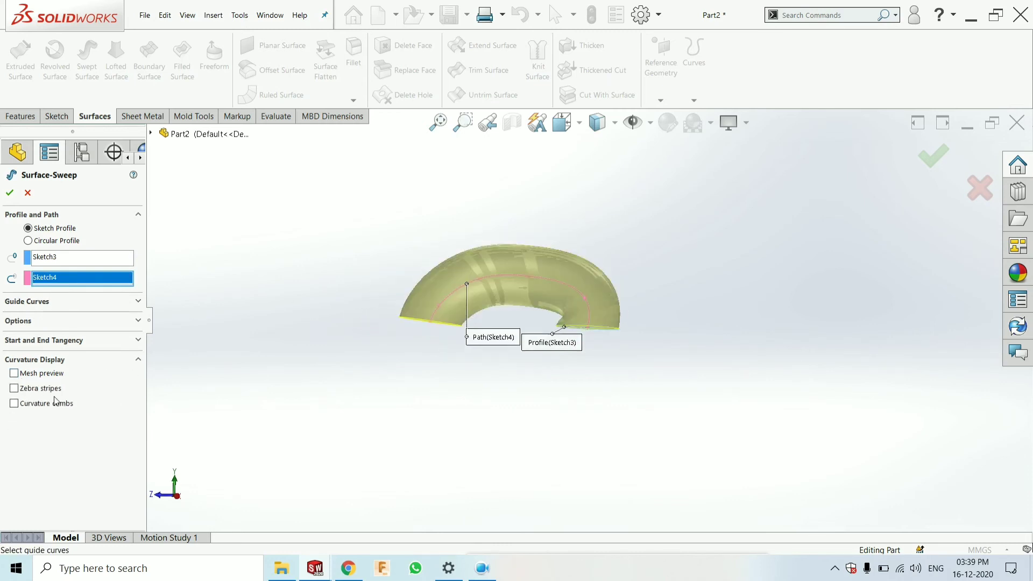
left_click(36, 303)
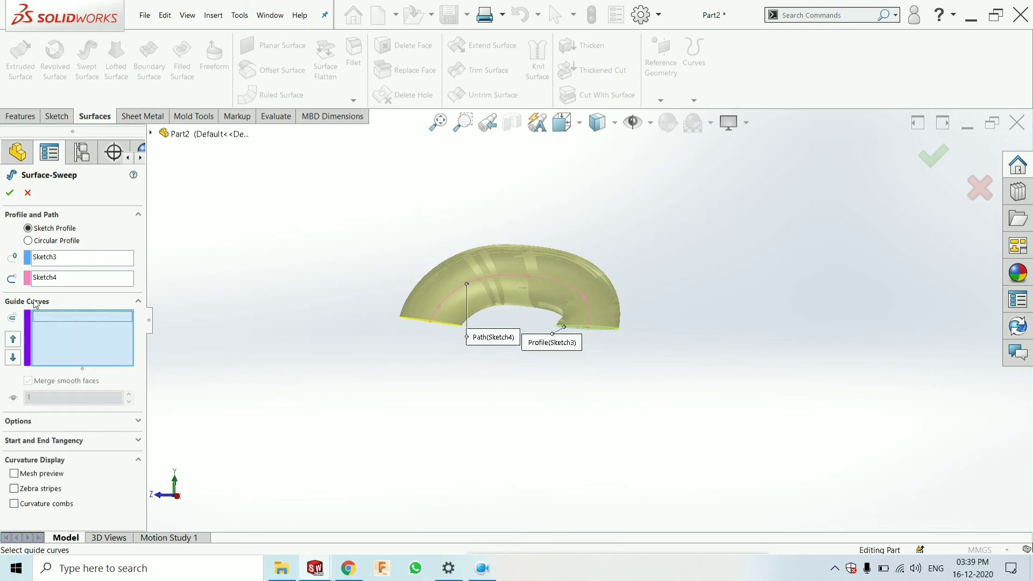
middle_click_drag(421, 306, 491, 245)
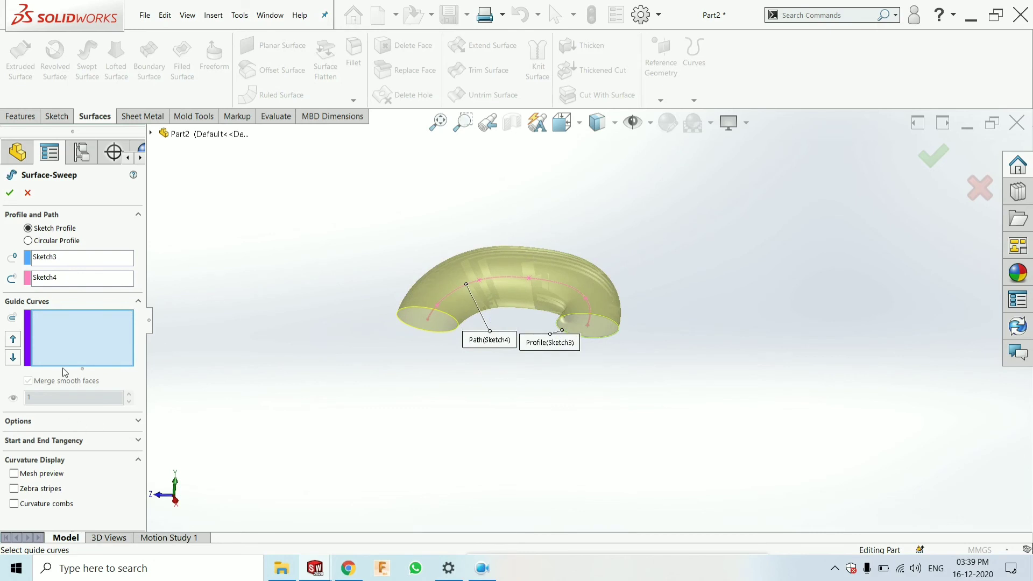
left_click(98, 301)
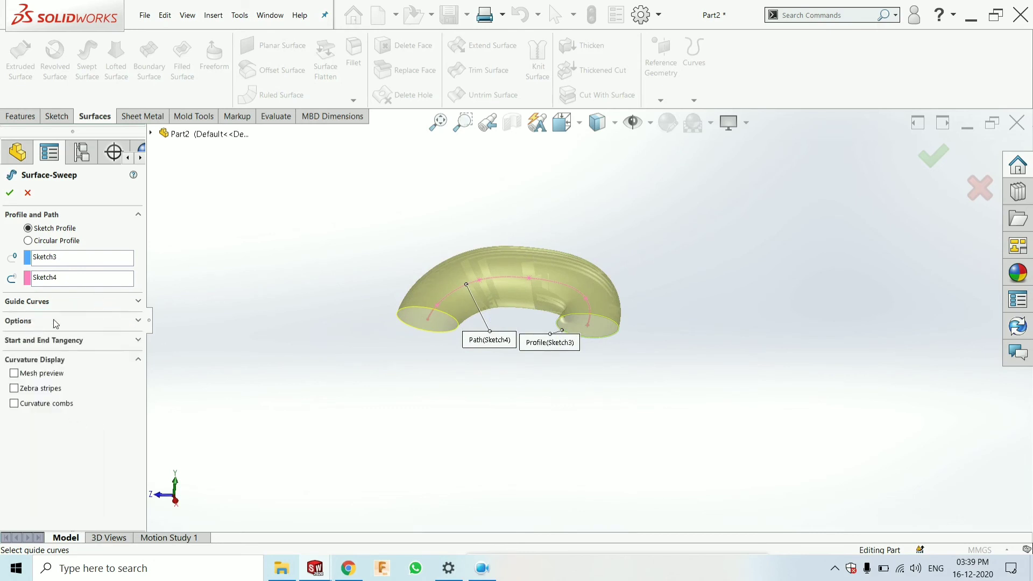
left_click(56, 322)
left_click(66, 347)
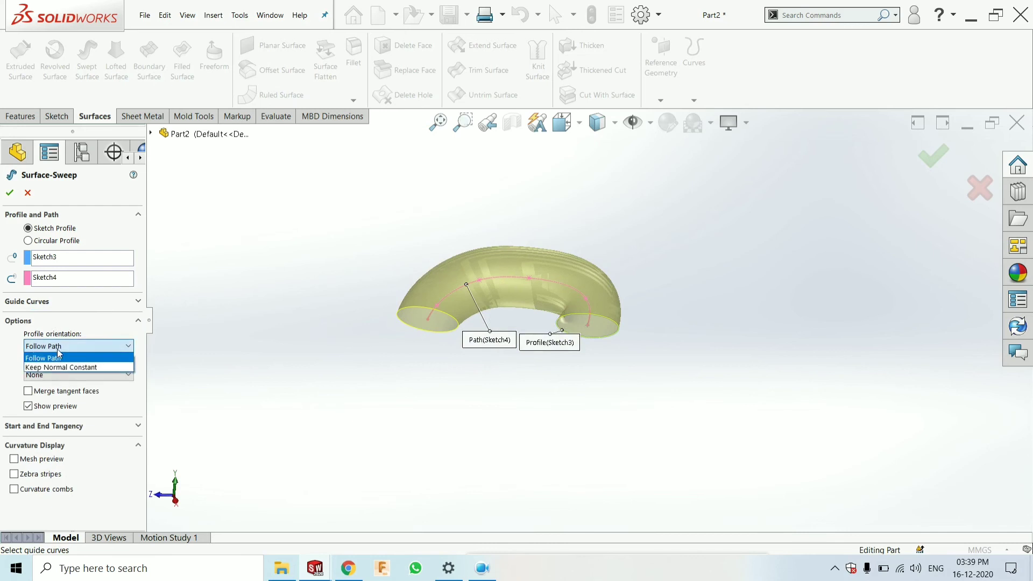
left_click(70, 353)
left_click(122, 321)
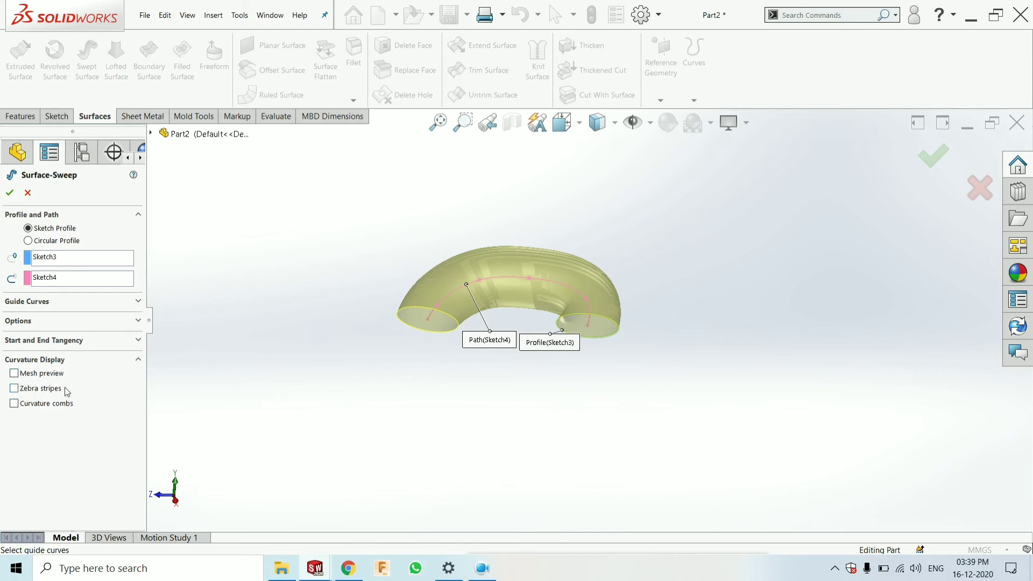
scroll(539, 299, "down", 3)
middle_click_drag(543, 301, 530, 361)
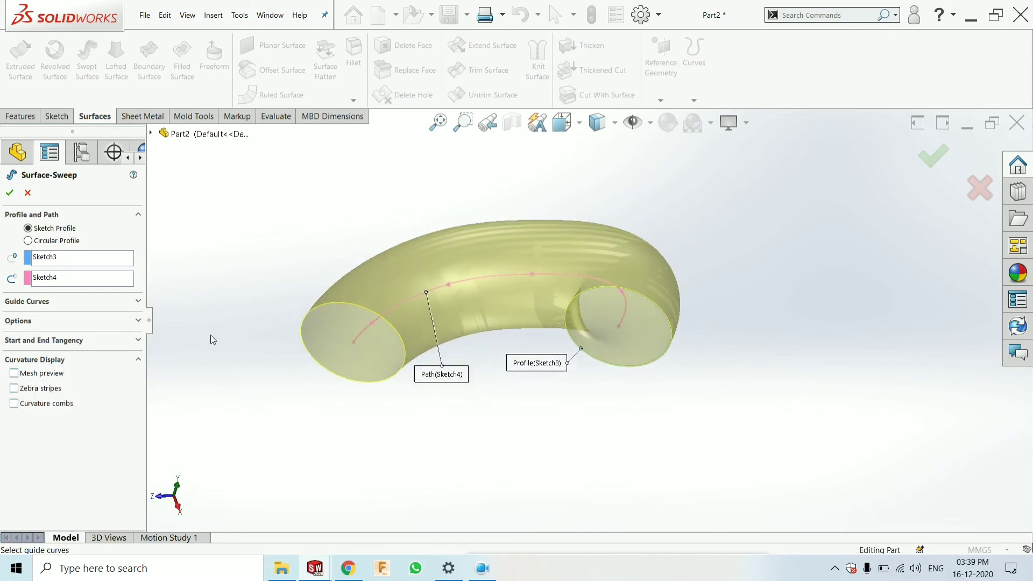
Turn on the mesh preview, try densities of 2 and 3, set it to 6, and accept the surface sweep
left_click(14, 373)
middle_click_drag(489, 156, 485, 172)
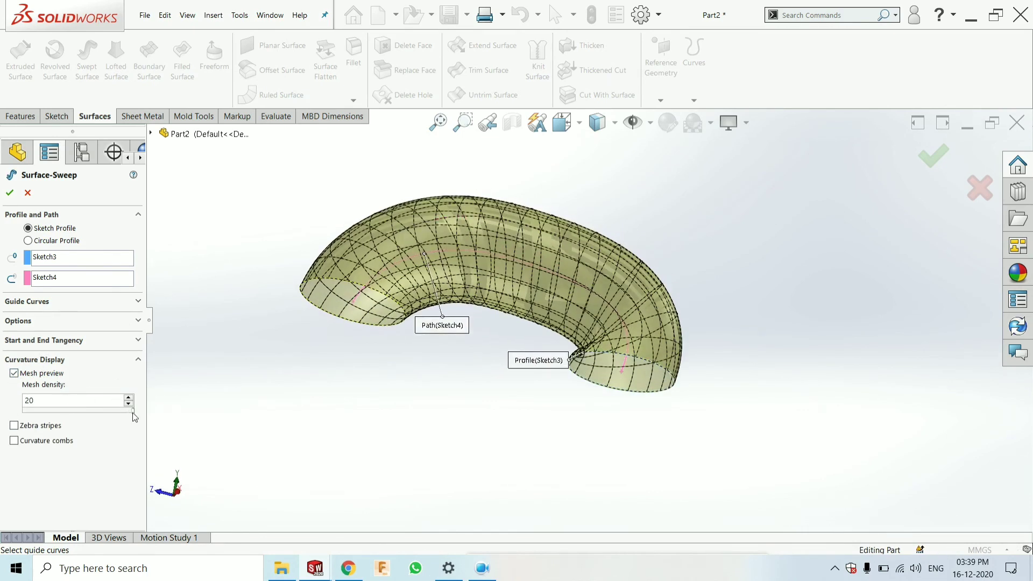
left_click_drag(133, 412, 35, 418)
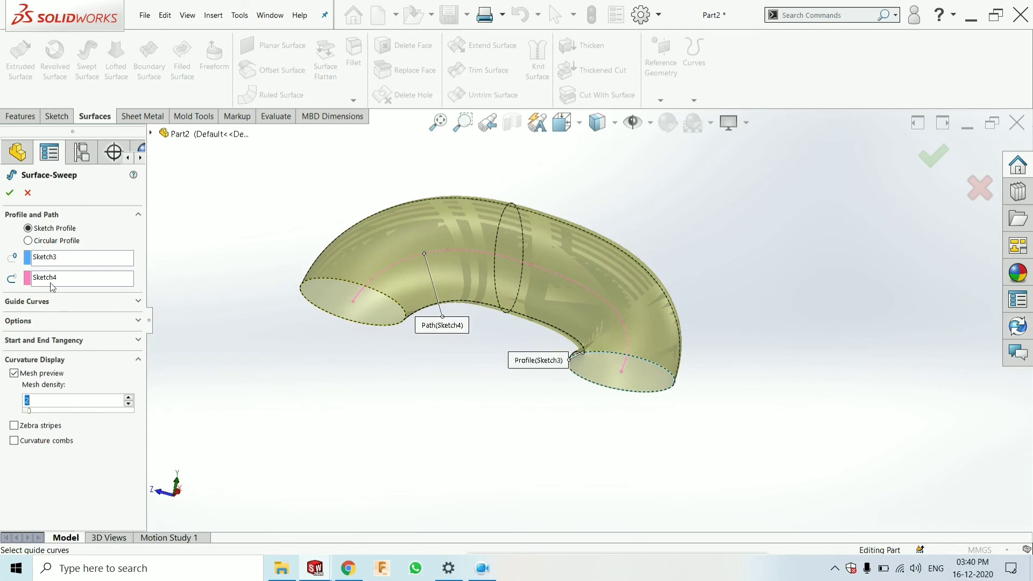
left_click_drag(28, 410, 37, 412)
middle_click_drag(299, 347, 376, 334)
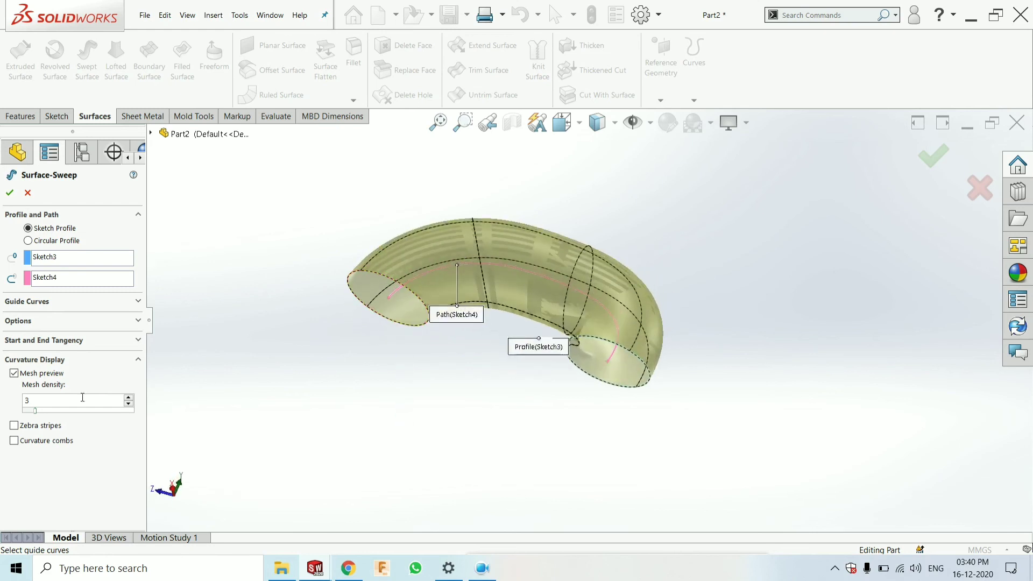
left_click_drag(41, 413, 56, 414)
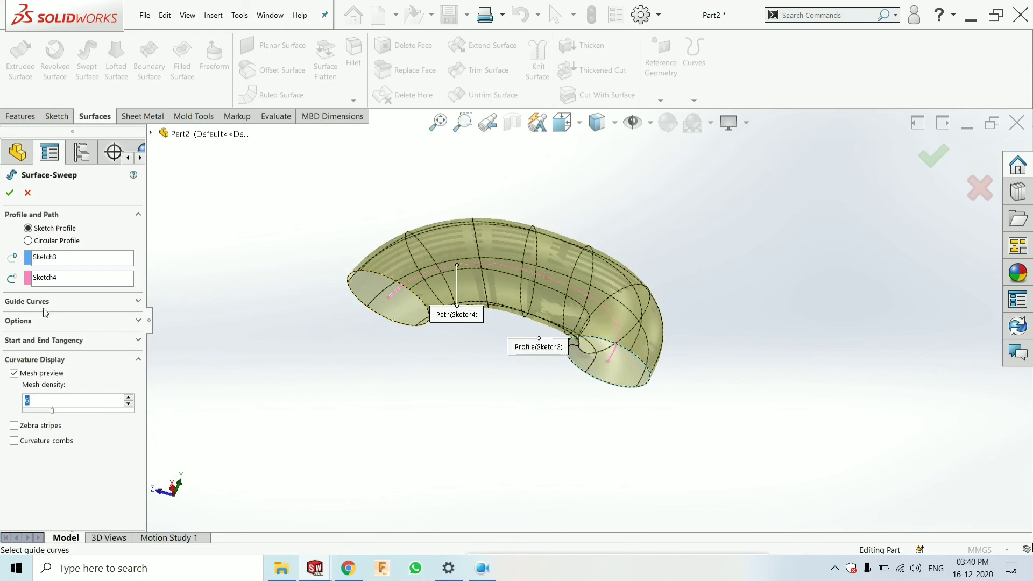
left_click(9, 192)
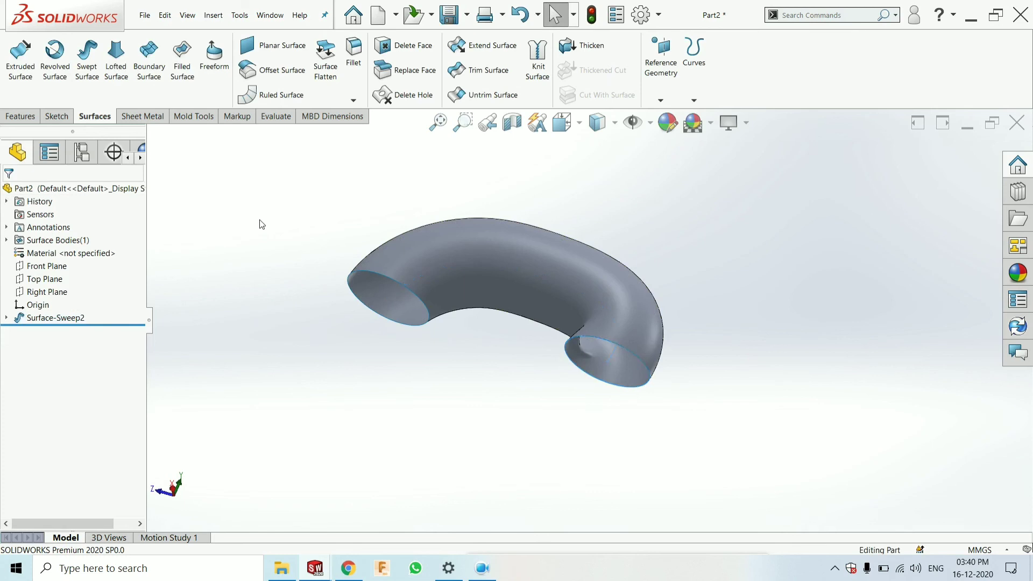
Examine the swept surface in isometric view and from its open ends, and expand its feature to list the sketches it uses
middle_click_drag(257, 250, 310, 322)
key("ctrl+7")
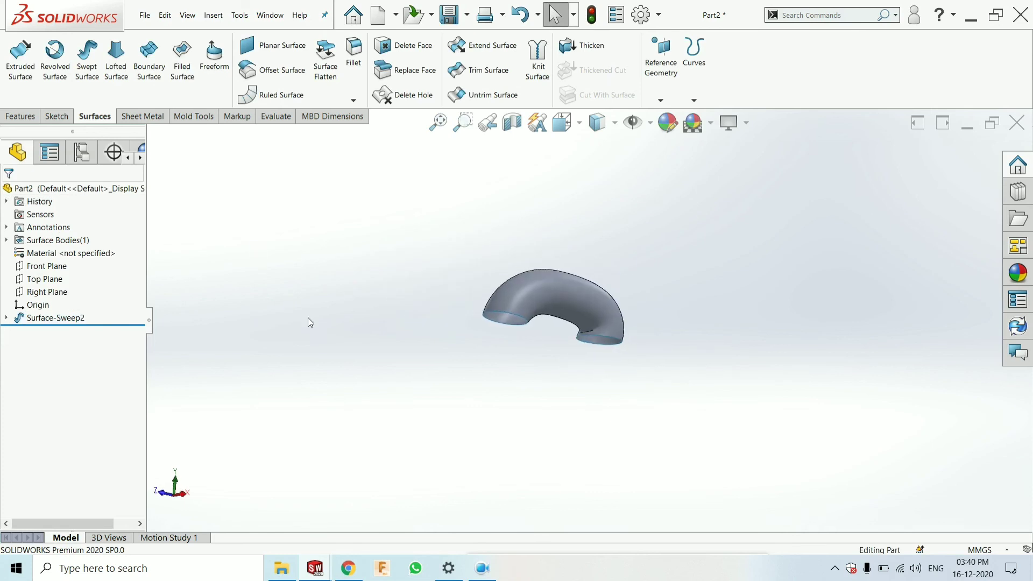
middle_click_drag(286, 322, 472, 266)
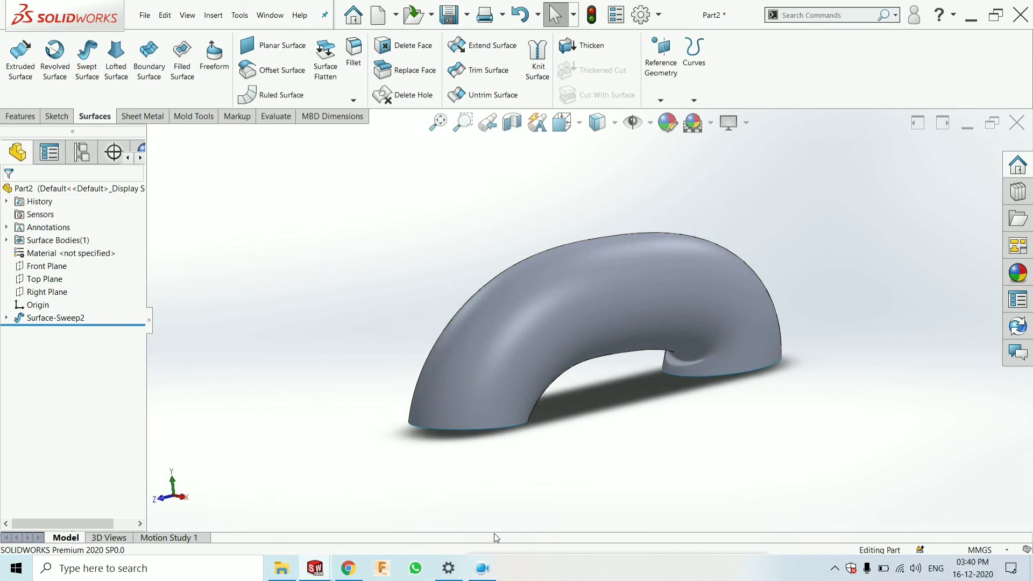
mouse_move(490, 575)
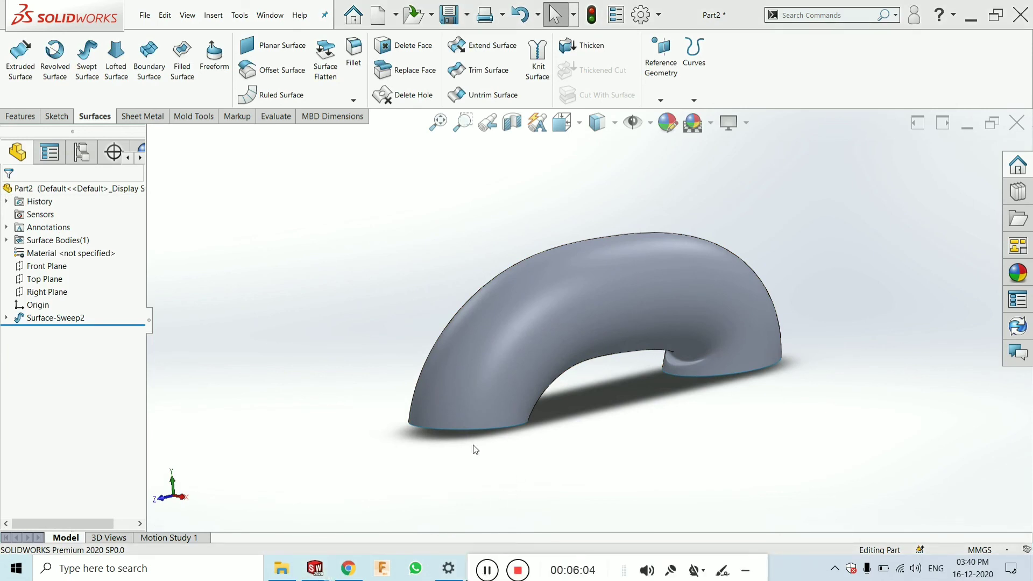
middle_click_drag(476, 449, 602, 468)
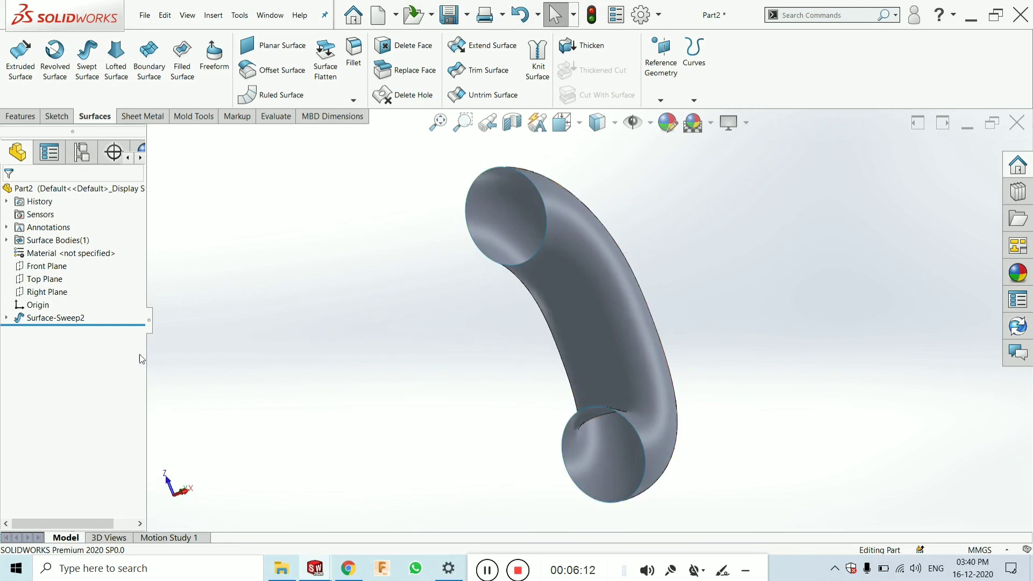
left_click(7, 319)
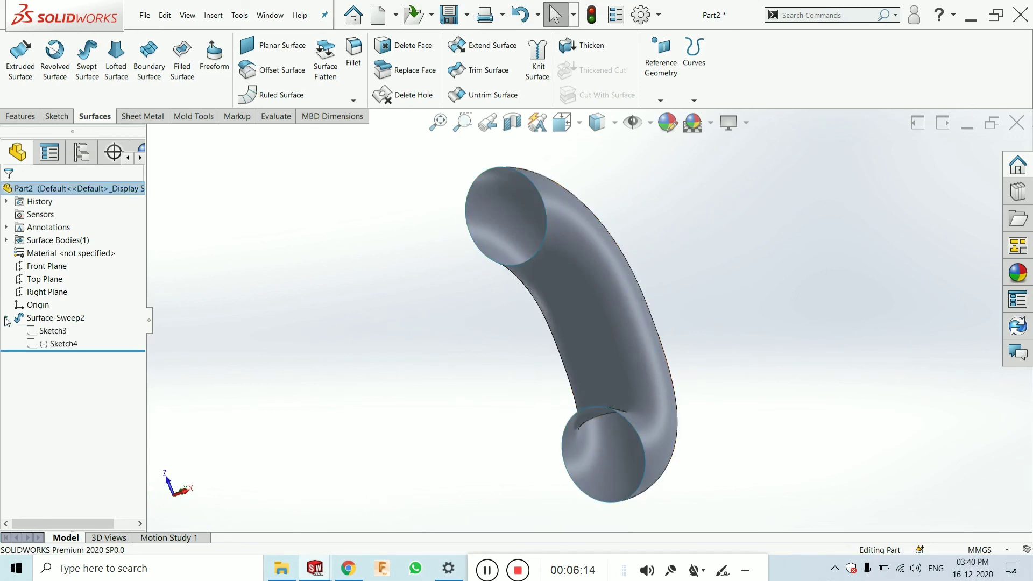
Edit the sweep's circle profile sketch, set its diameter to 20 mm, and exit the sketch to rebuild the surface
left_click(54, 330)
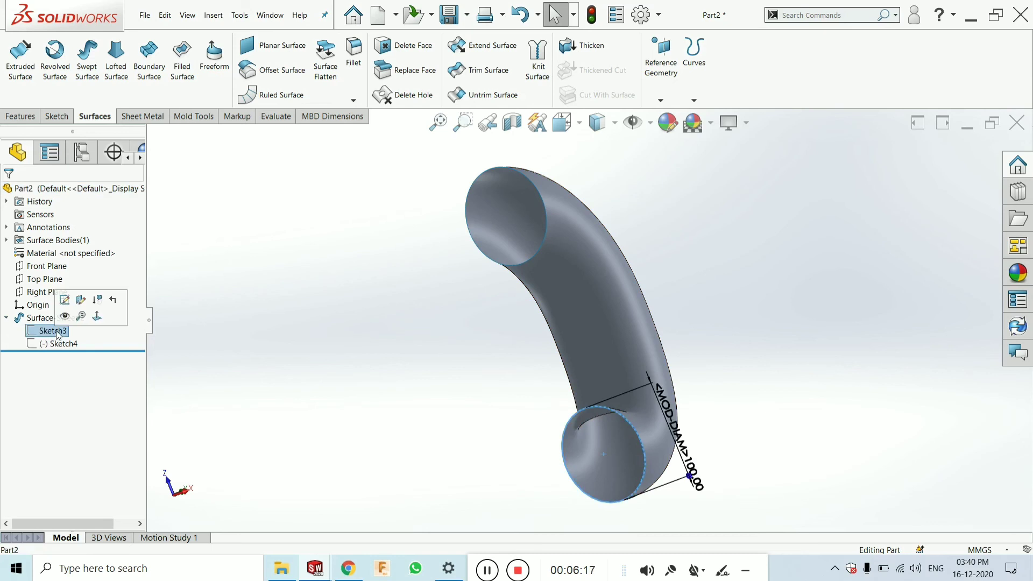
left_click(65, 300)
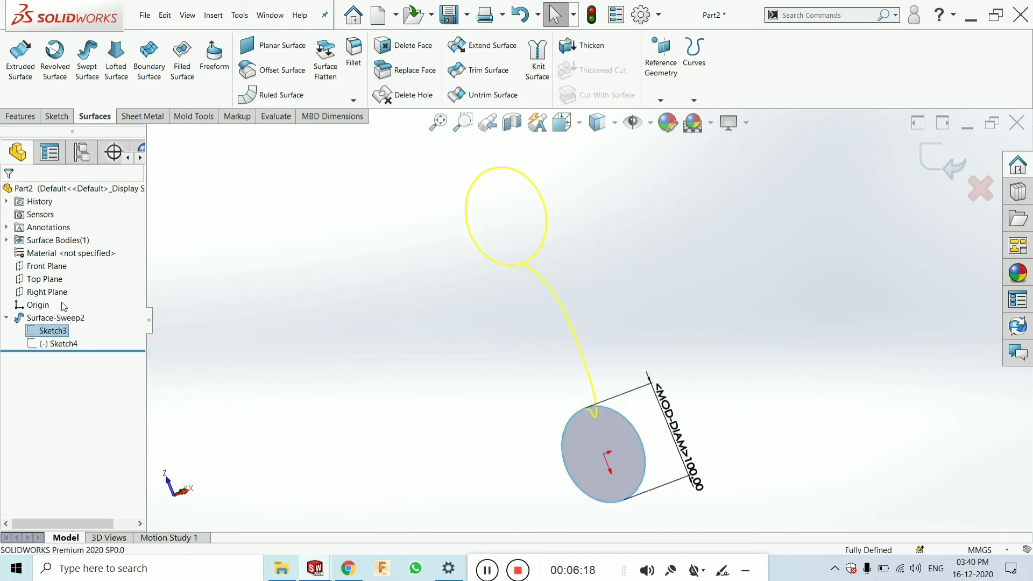
left_click(682, 446)
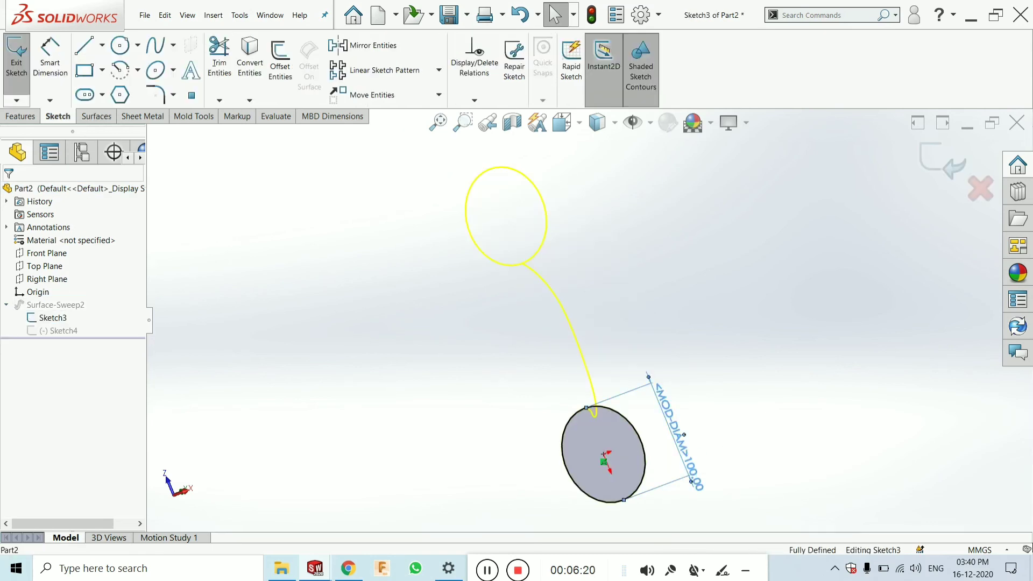
double_click(682, 445)
double_click(644, 456)
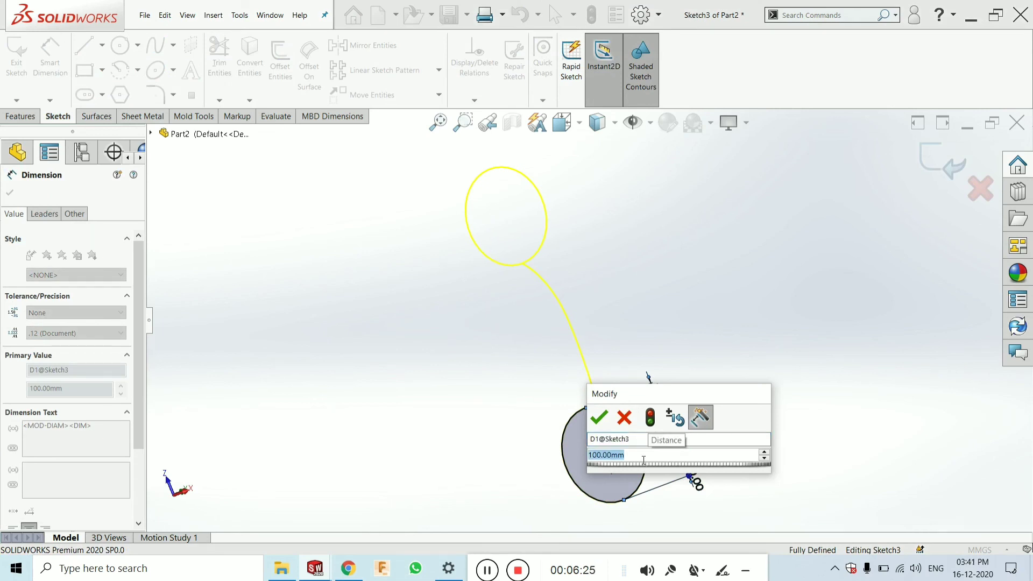
type("20")
key("Return")
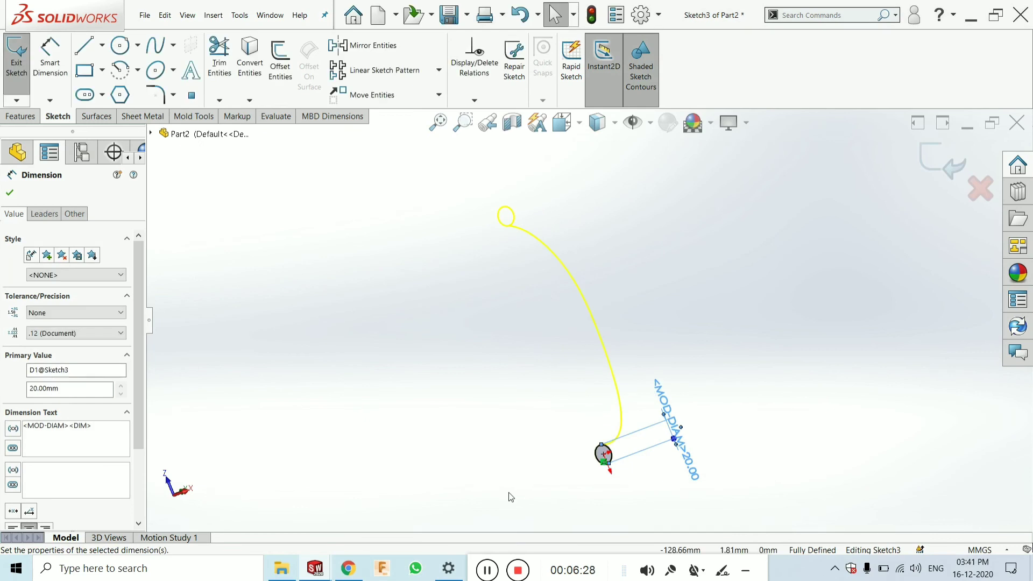
left_click(941, 161)
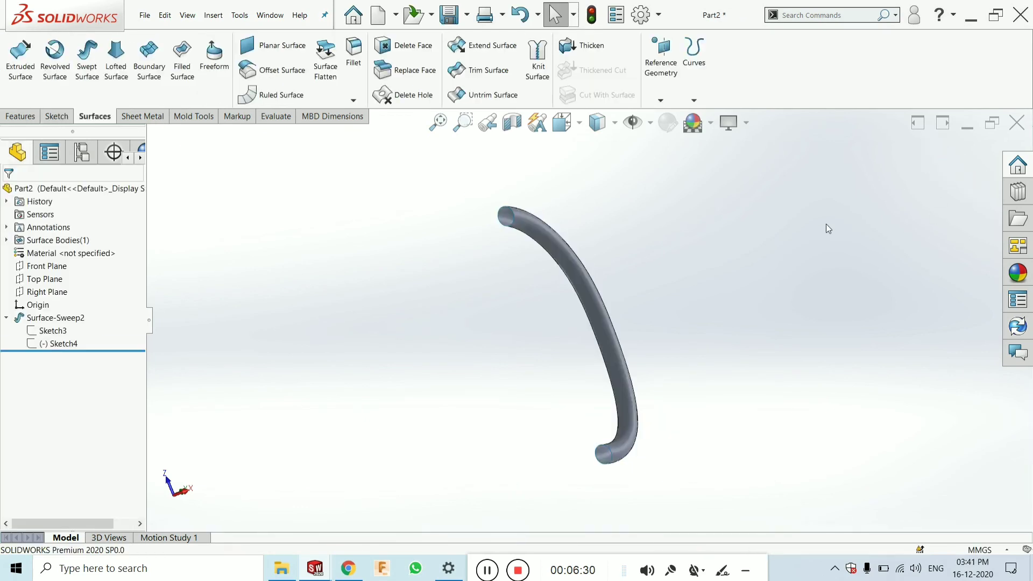
Start a planar section view of the tube on the Front Plane and move the cutting plane to an 80 mm offset
mouse_move(671, 323)
middle_mouse_down()
mouse_move(687, 359)
mouse_move(855, 272)
mouse_move(724, 311)
middle_mouse_up()
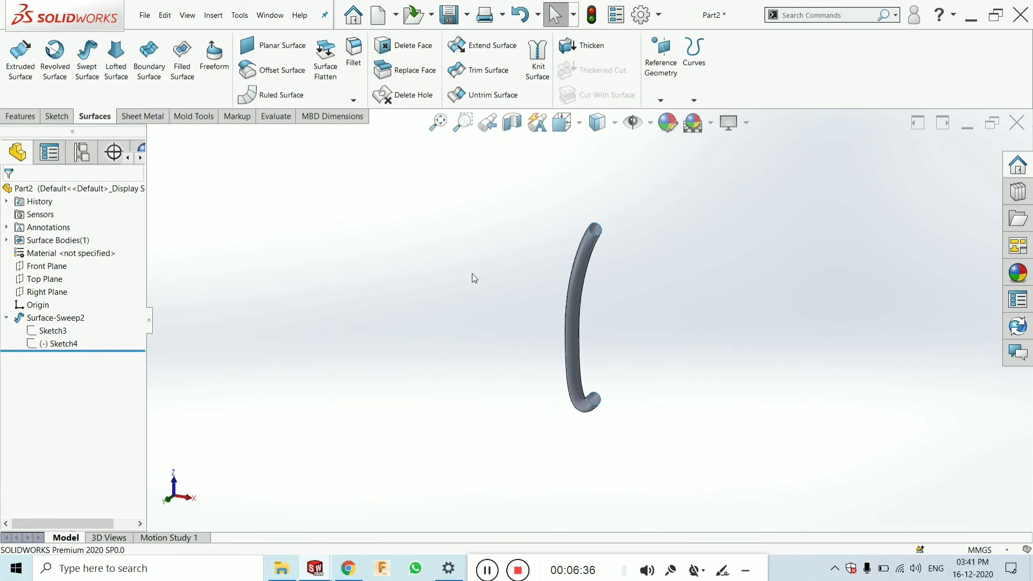
middle_click_drag(491, 269, 578, 409)
scroll(544, 289, "down", 3)
middle_click_drag(572, 273, 567, 258)
scroll(569, 316, "up", 5)
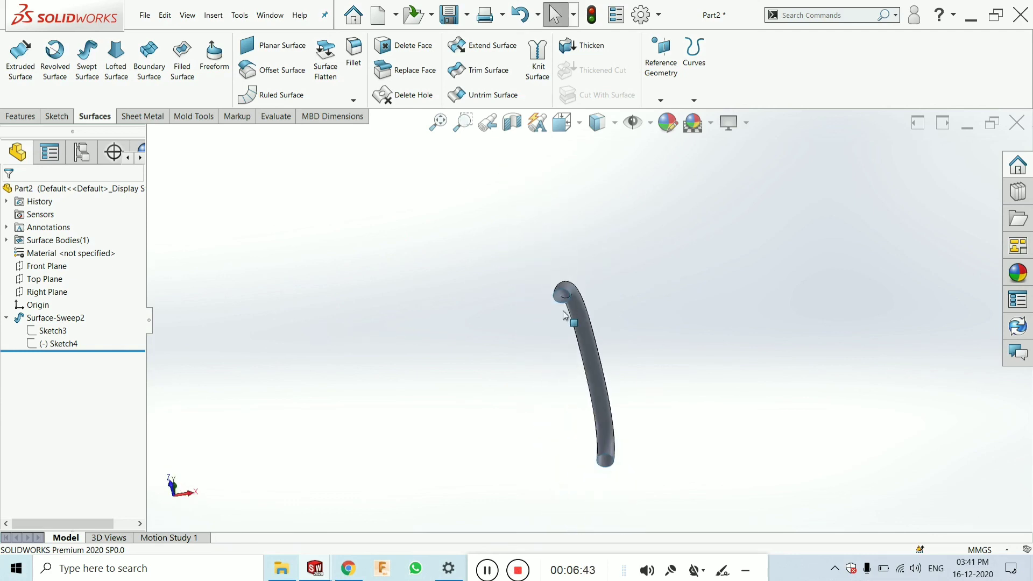
left_click(512, 123)
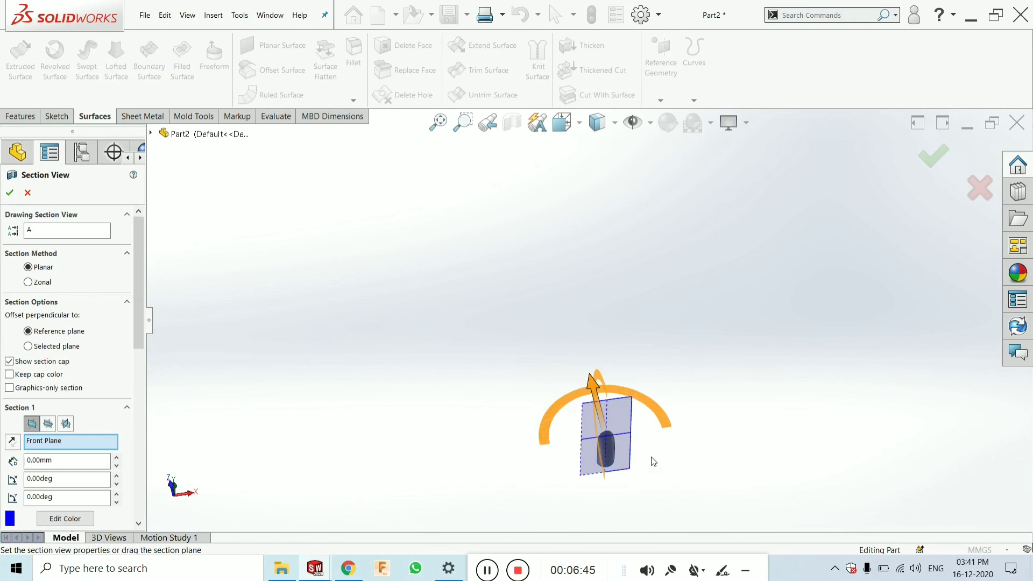
middle_click_drag(653, 461, 610, 423)
left_click_drag(600, 404, 582, 344)
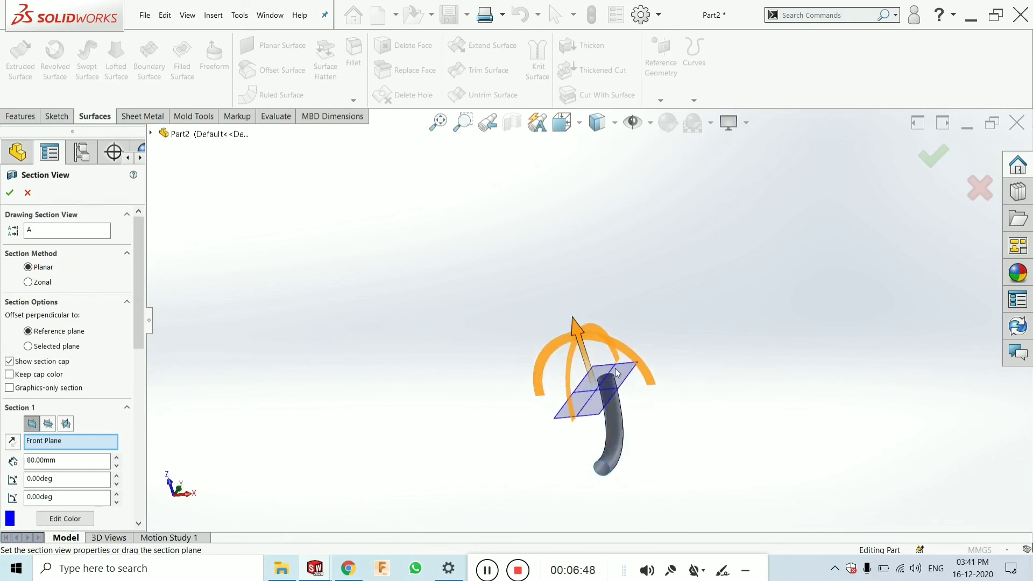
Look into the cut tube along its axis and move the section plane to an offset of -128 mm
middle_click_drag(628, 395, 646, 441)
scroll(619, 385, "down", 5)
middle_click_drag(609, 380, 509, 342)
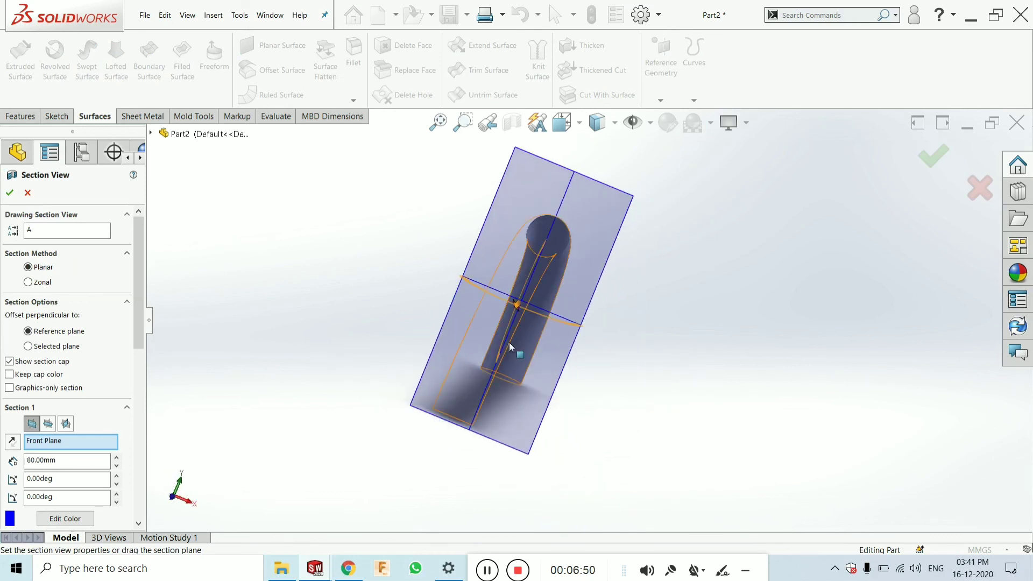
left_click_drag(517, 308, 576, 295)
middle_click_drag(607, 319, 602, 275)
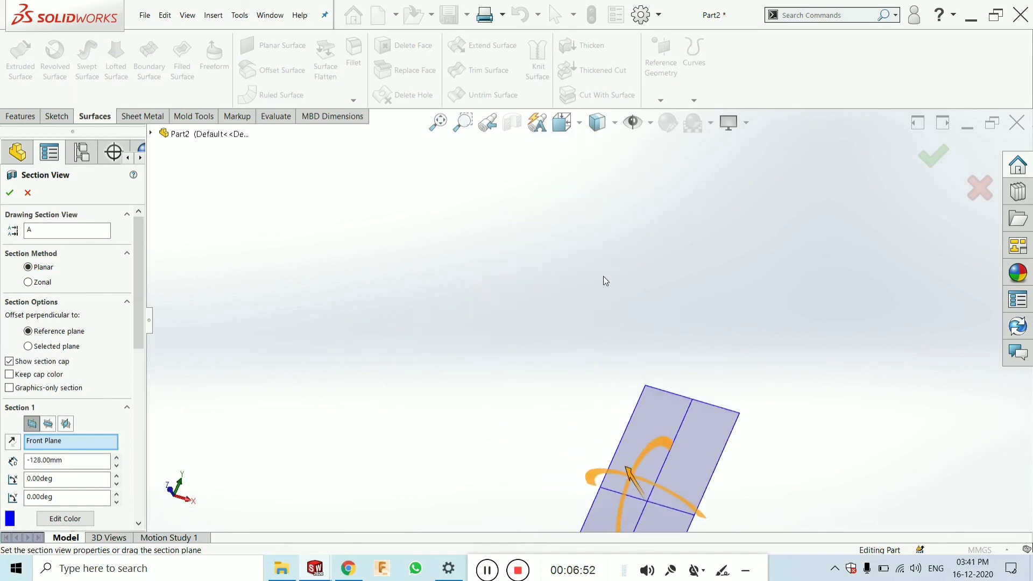
Reposition the section plane at about 0.74 mm offset with a rotation of about 317.76 degrees, and accept the section view
left_click_drag(642, 488, 604, 450)
middle_click_drag(605, 450, 707, 464)
left_click_drag(601, 435, 588, 350)
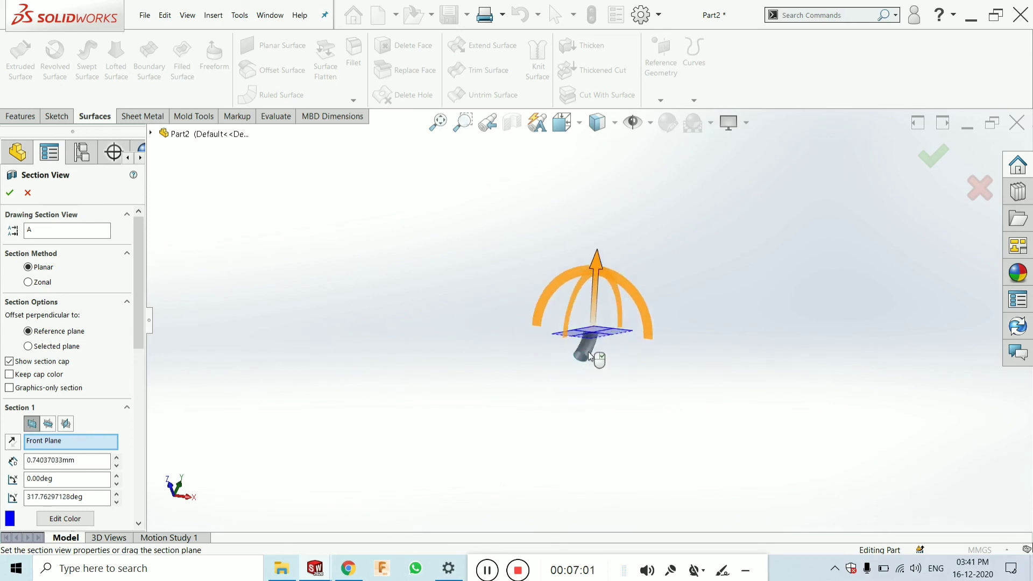
middle_click_drag(588, 351, 612, 298)
scroll(600, 343, "down", 8)
middle_click_drag(599, 345, 567, 516)
right_click(649, 326)
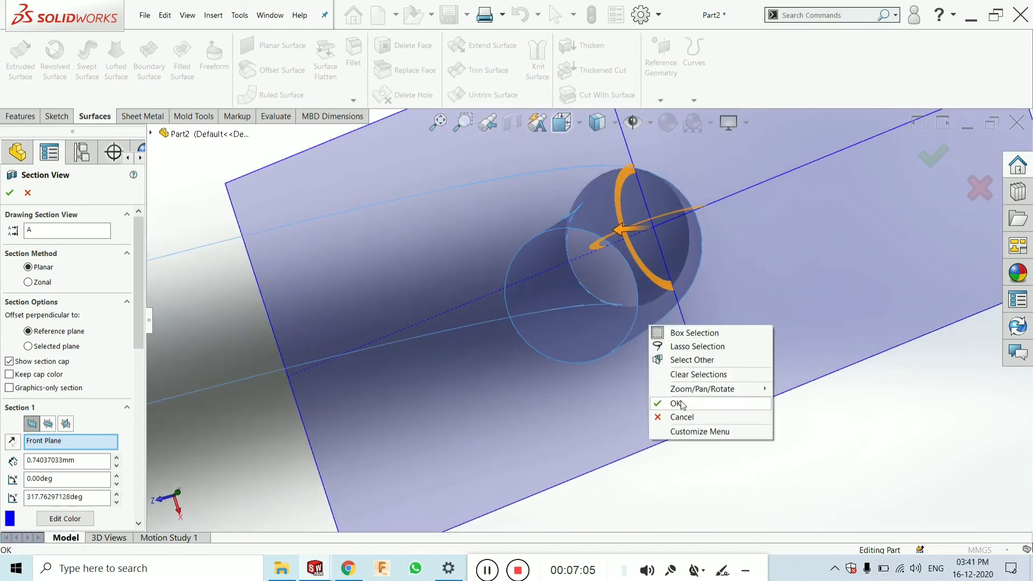
left_click(654, 416)
Examine the sectioned hollow tube, turn off the section view, and return to the isometric view
scroll(628, 360, "up", 4)
middle_click_drag(628, 360, 654, 223)
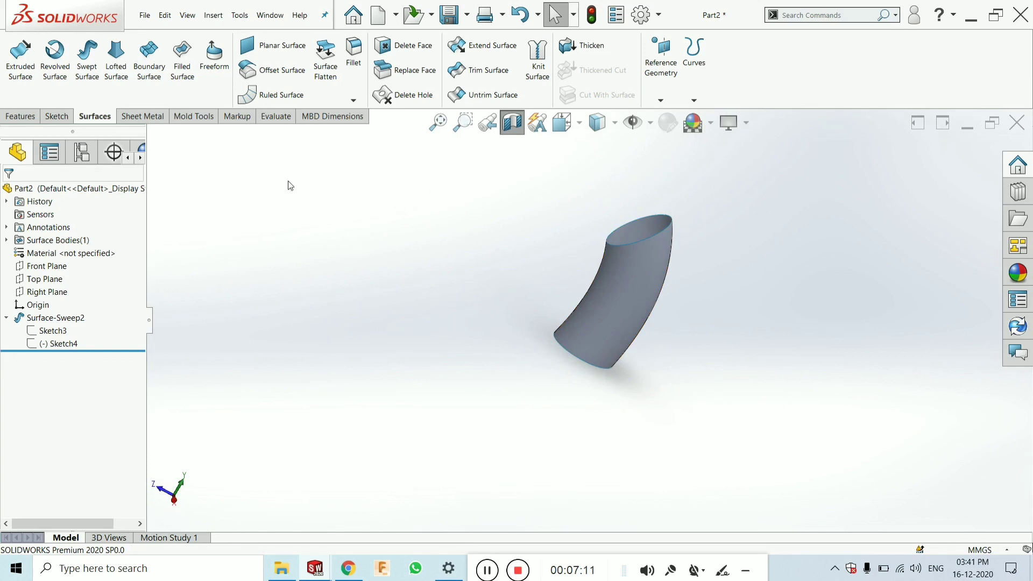
left_click(518, 124)
key("ctrl+7")
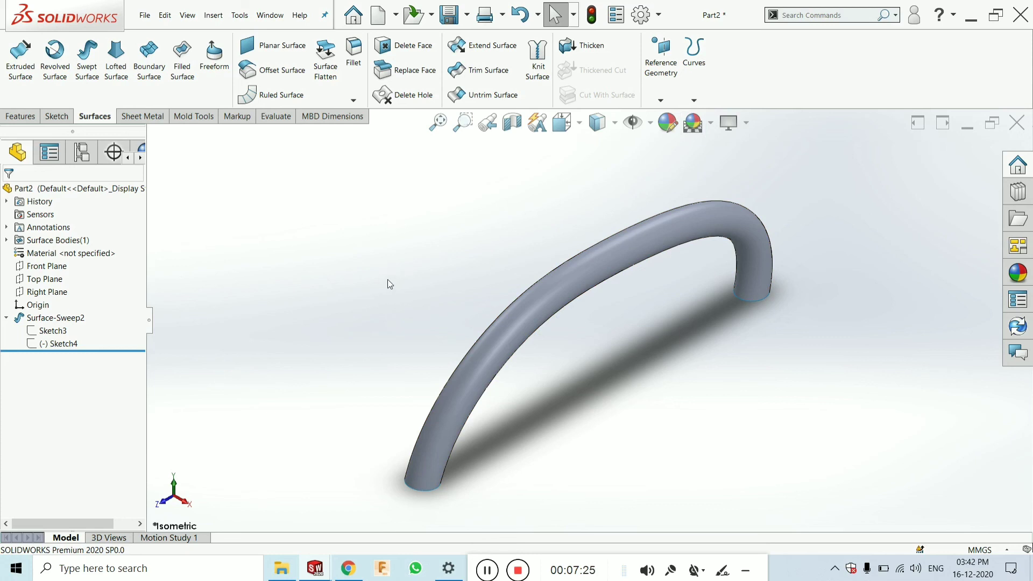
left_click(141, 119)
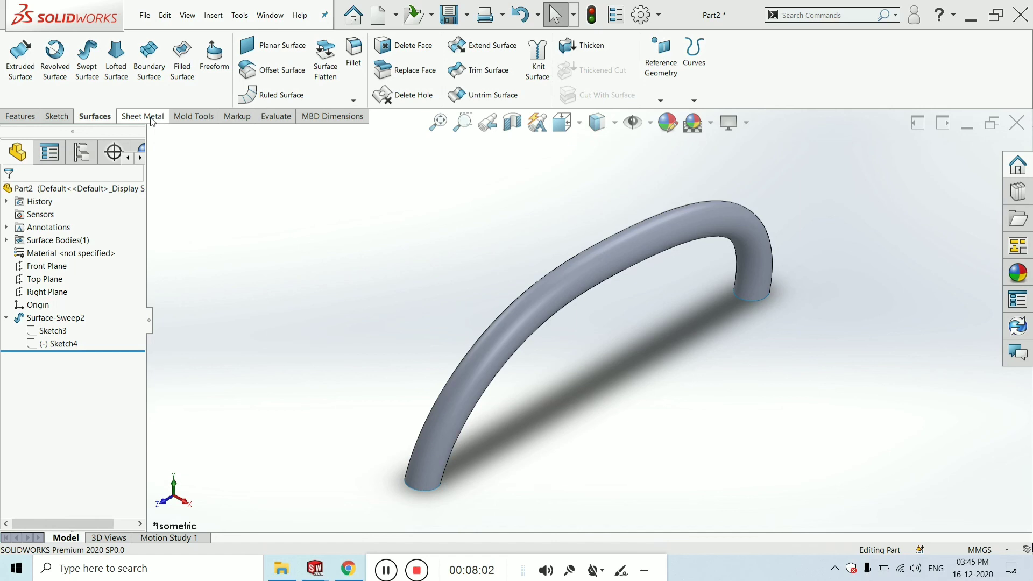
Switch to Chrome and browse the uploaded SOLIDWORKS tutorials on the CAD Design Master YouTube channel
left_click(348, 569)
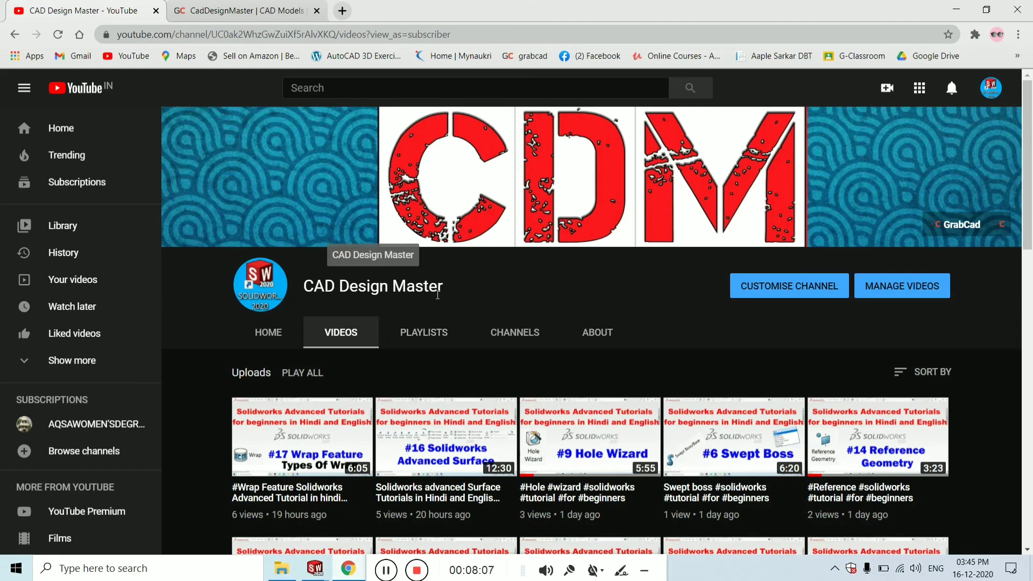
scroll(437, 295, "down", 4)
scroll(437, 320, "up", 1)
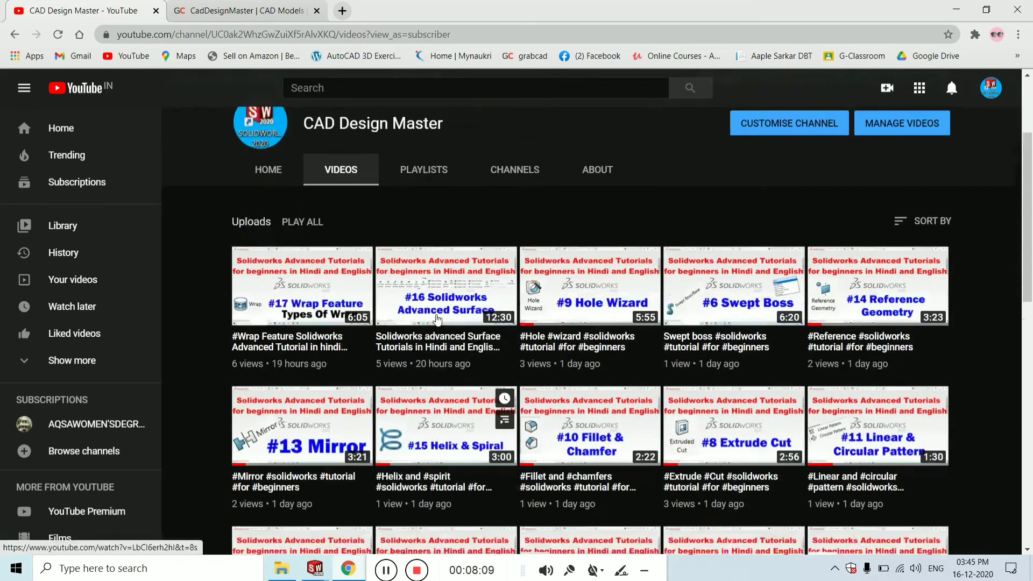
scroll(437, 319, "down", 9)
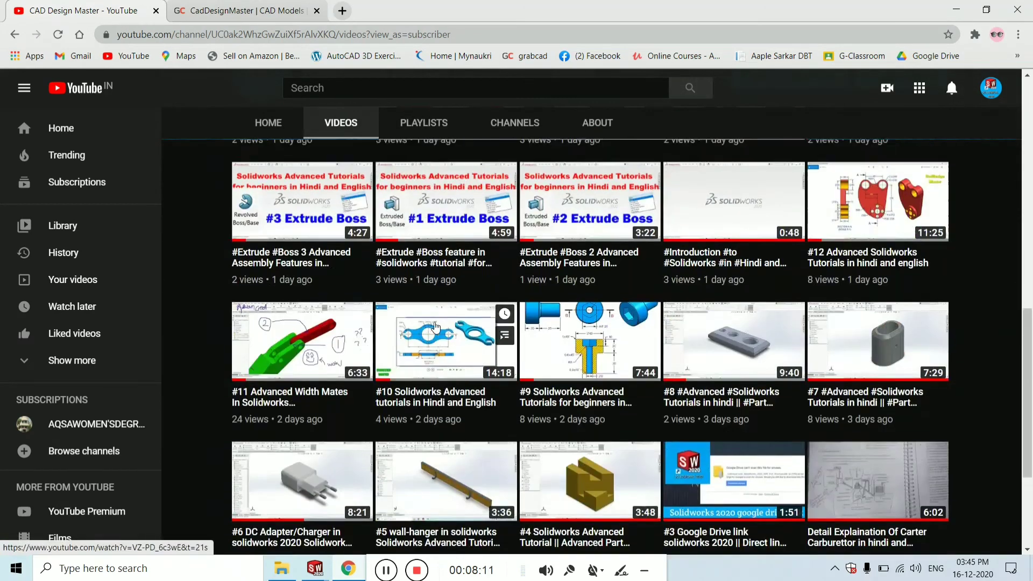
scroll(435, 326, "up", 5)
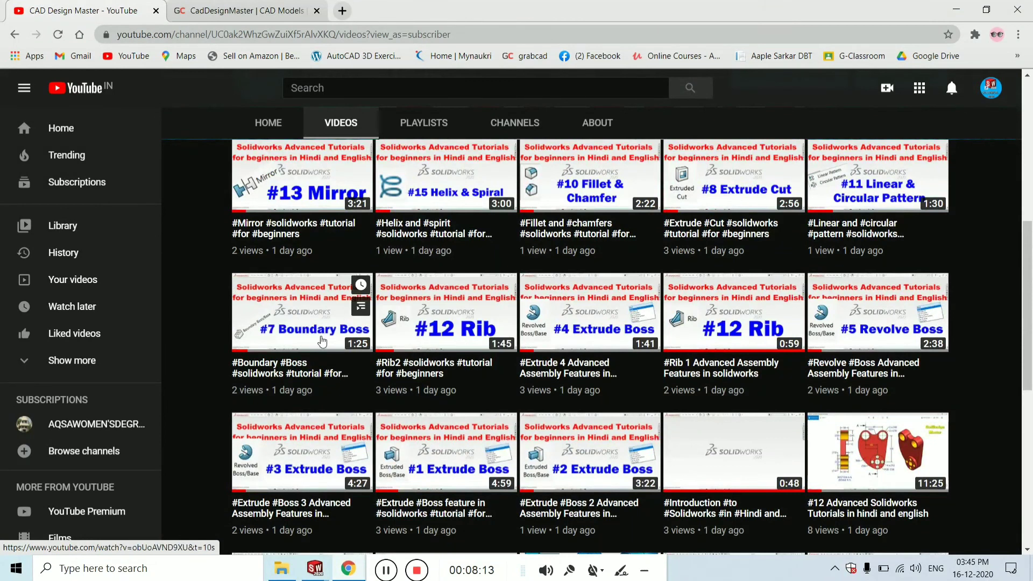
scroll(573, 375, "down", 2)
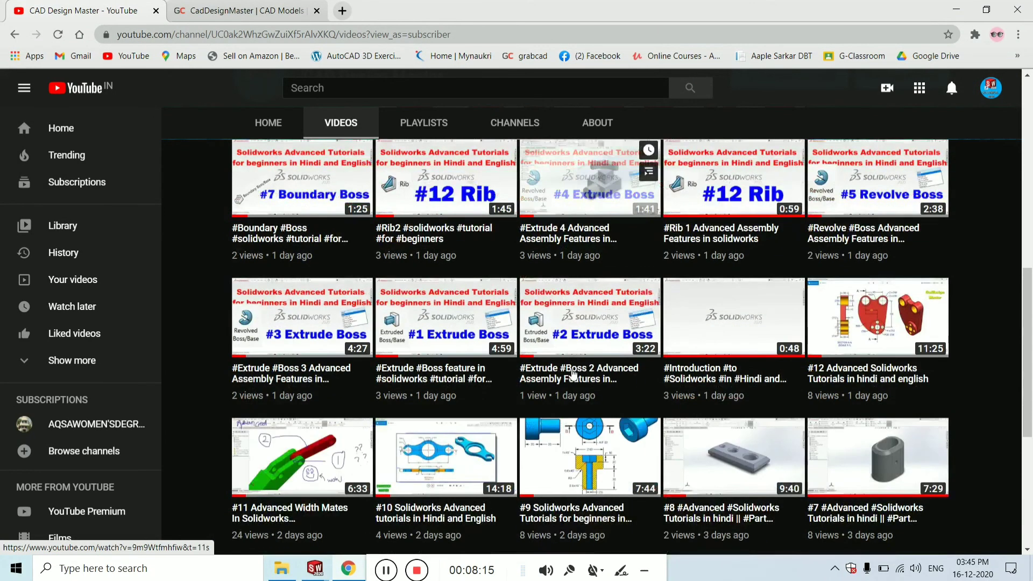